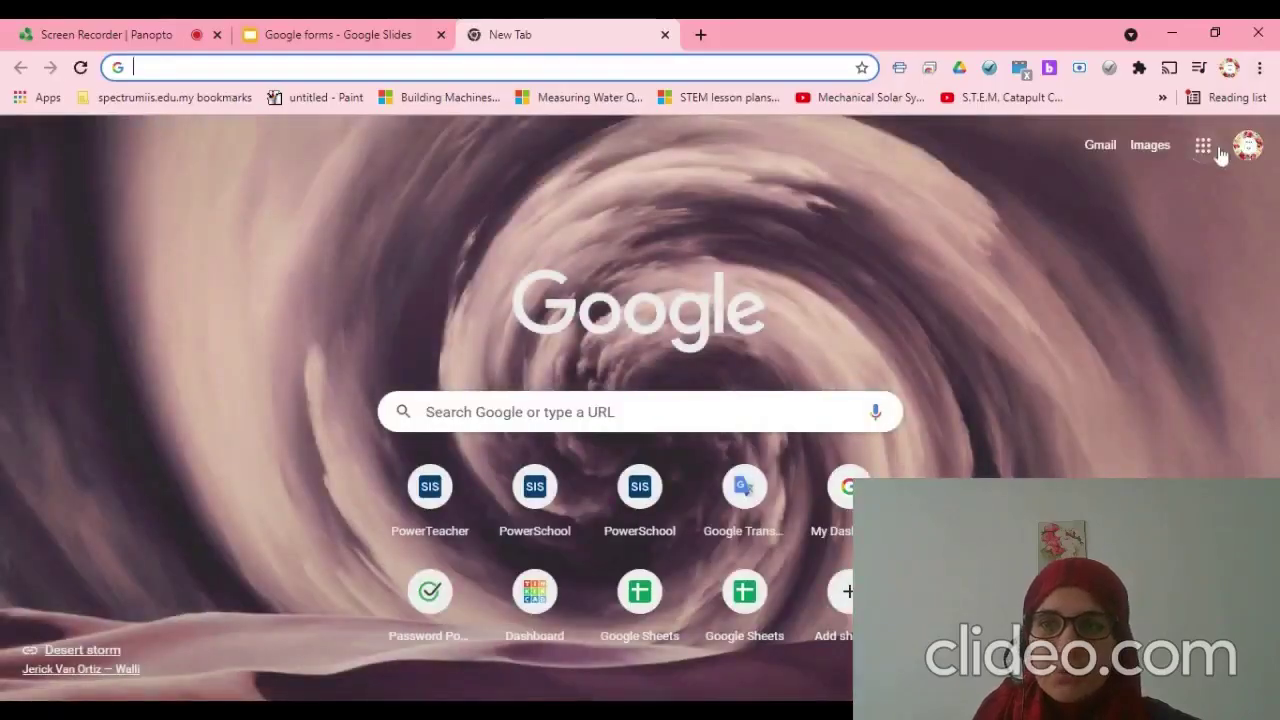
# - Open Google Forms from the Google apps menu and open the Online classes Survey form
pyautogui.click(1203, 146)
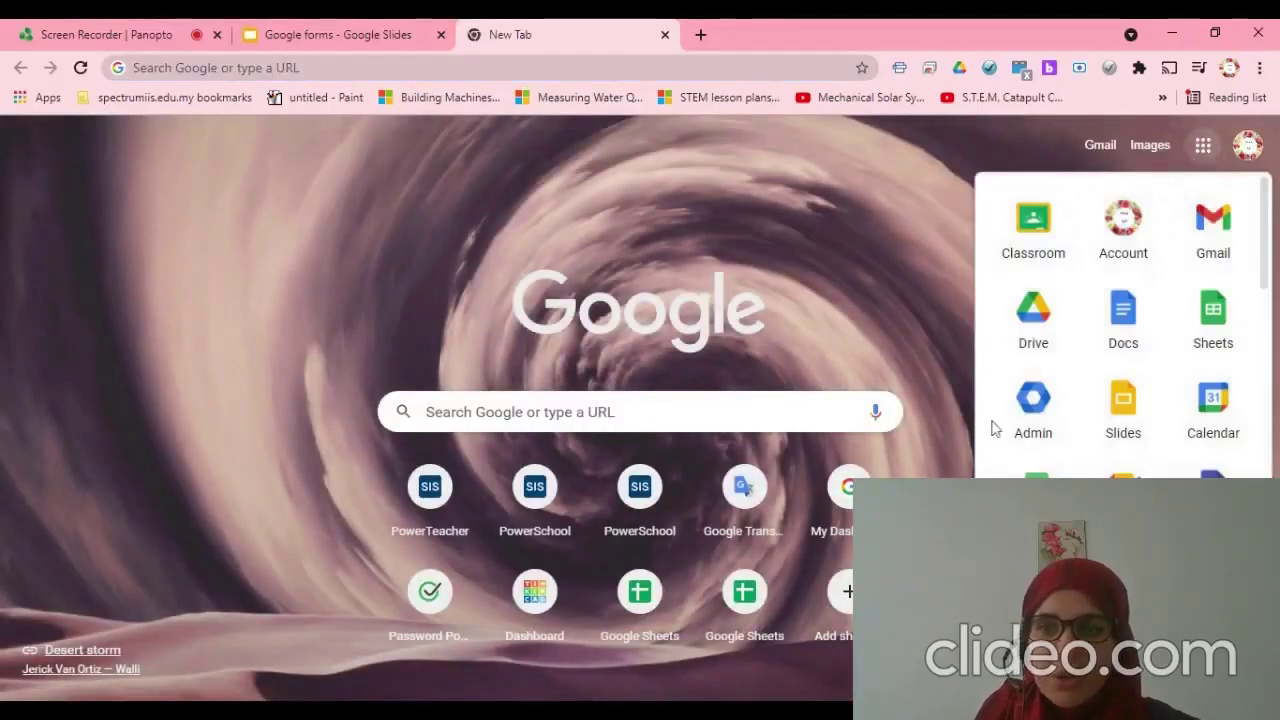
pyautogui.scroll(-4, 1171, 397)
pyautogui.click(1210, 425)
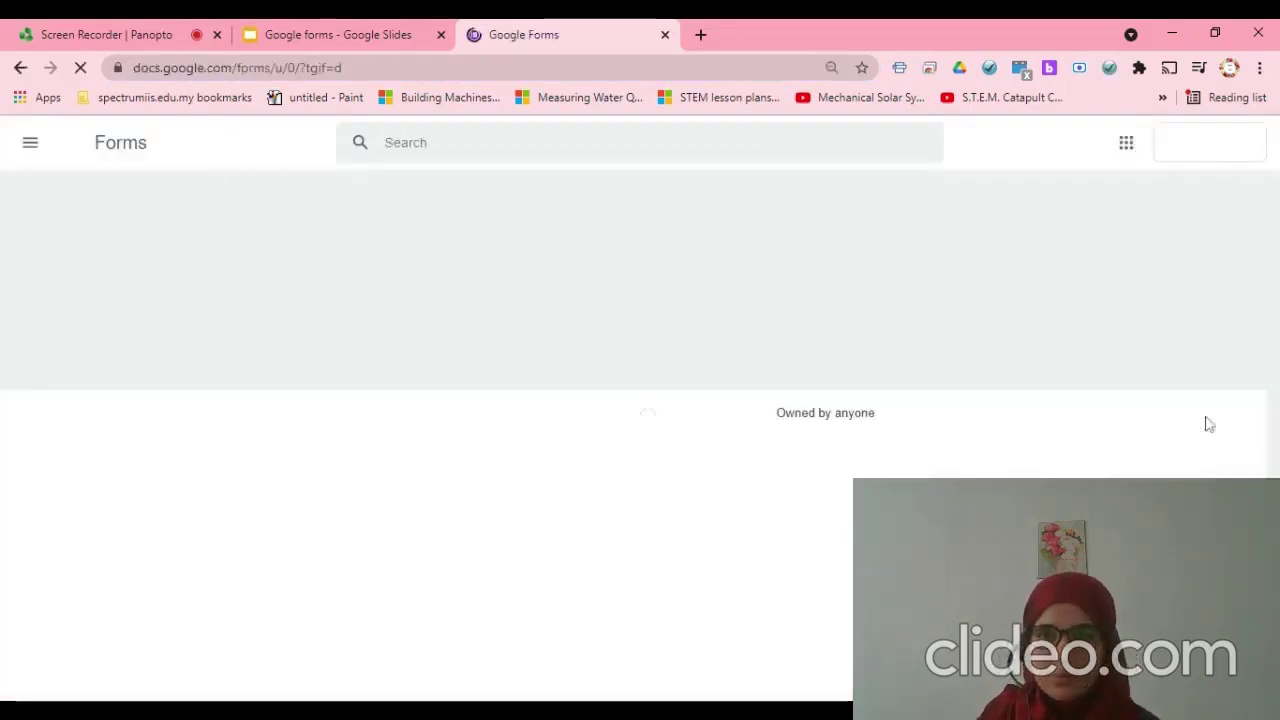
pyautogui.scroll(-1, 435, 475)
pyautogui.click(435, 472)
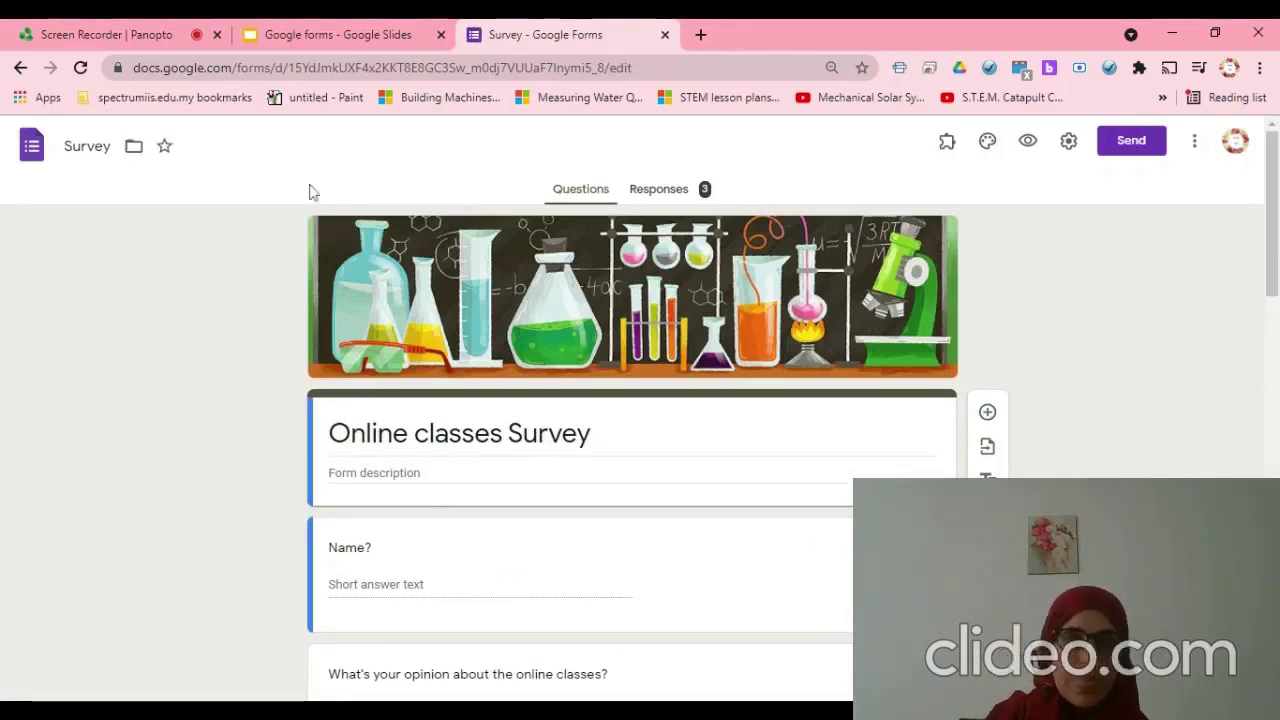
# - Scroll through the Survey form's questions and back to the top
pyautogui.scroll(-6, 805, 425)
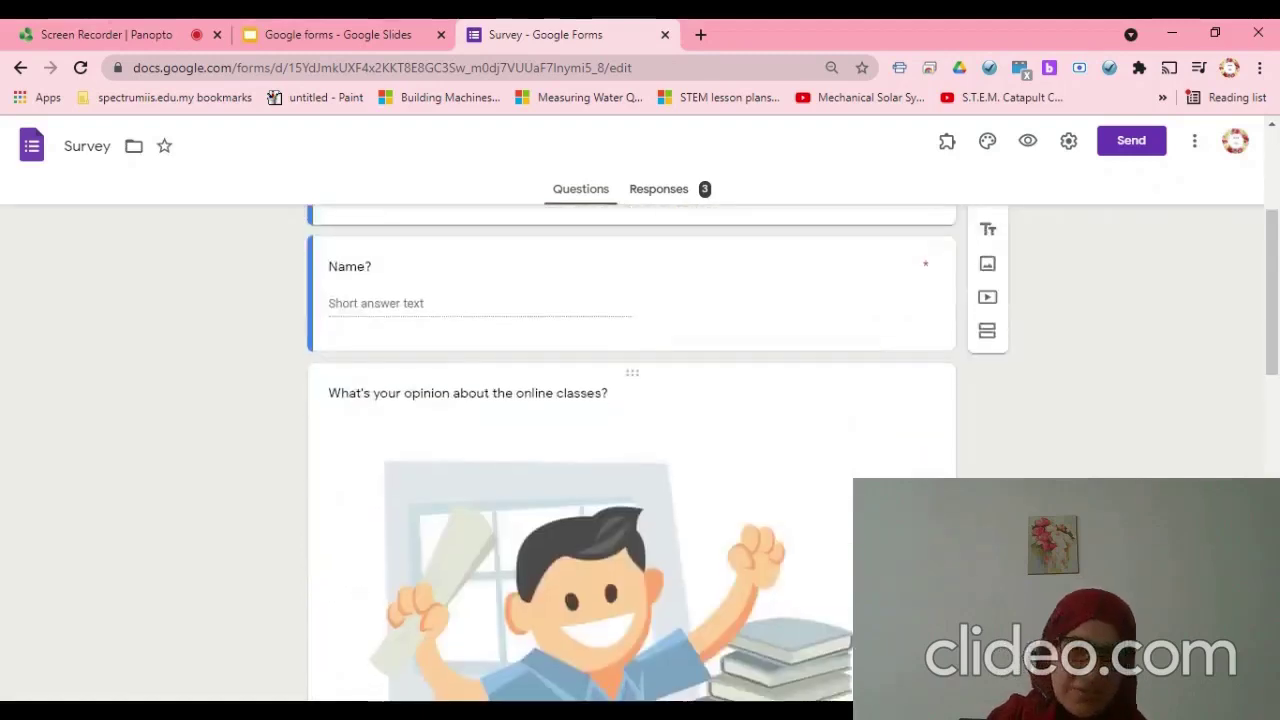
pyautogui.scroll(5, 810, 428)
pyautogui.scroll(1, 810, 428)
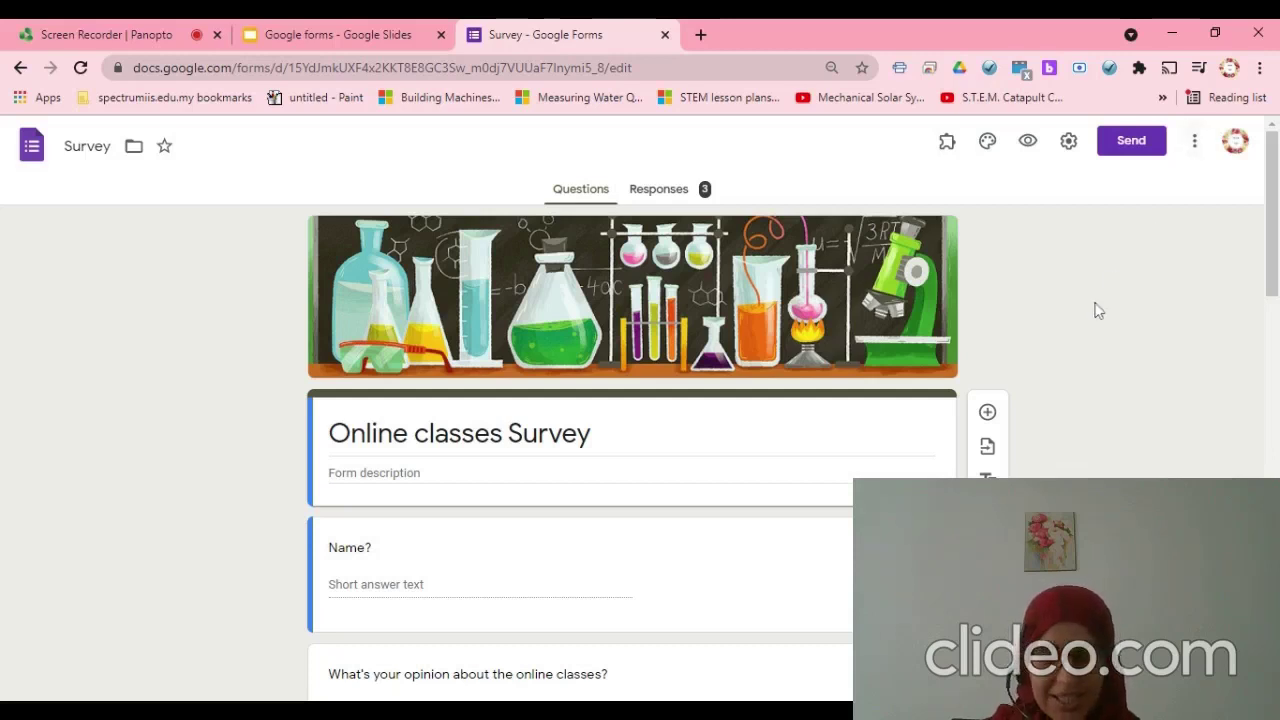
# - Open the Add collaborators dialog from the More menu to view the current editors
pyautogui.click(1197, 143)
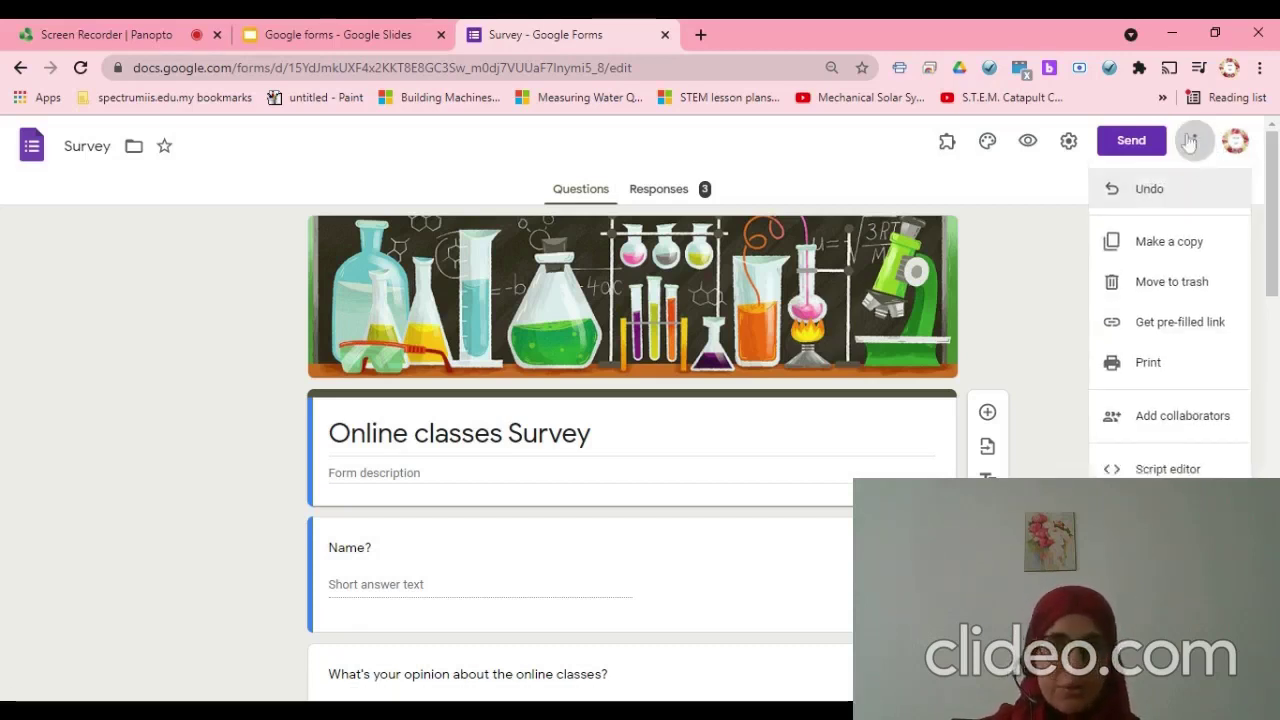
pyautogui.click(1183, 425)
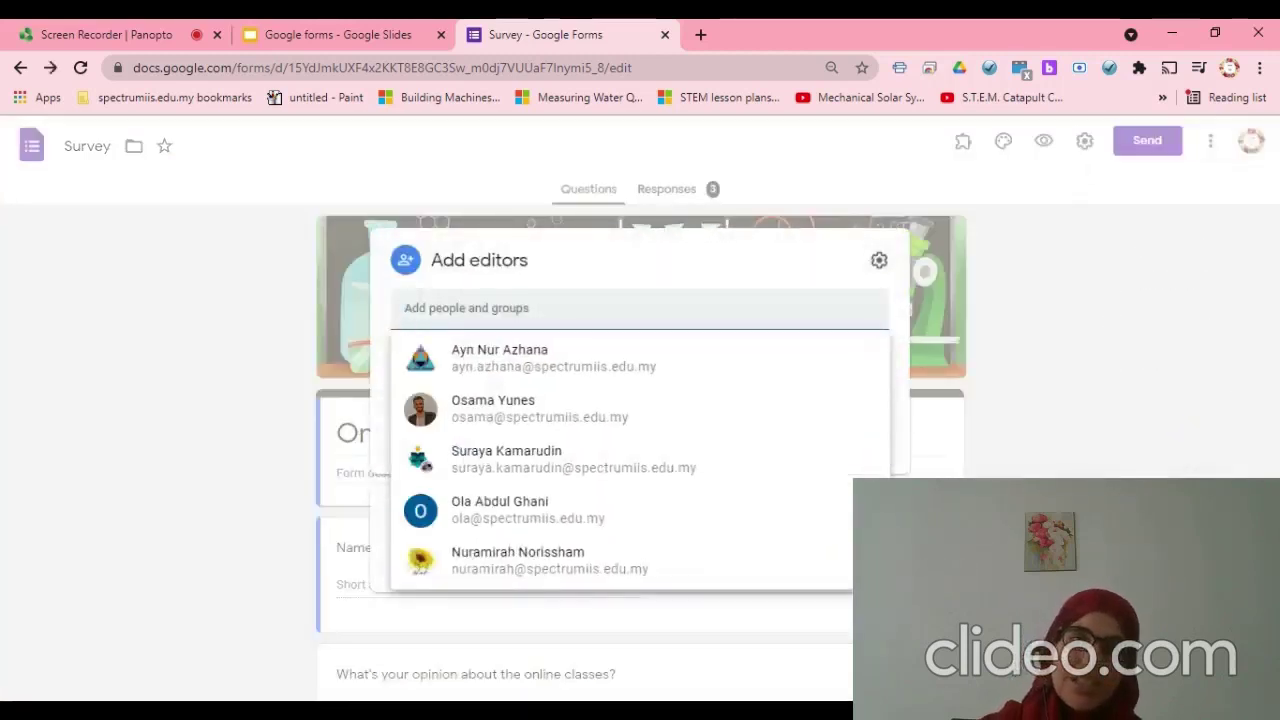
pyautogui.click(593, 250)
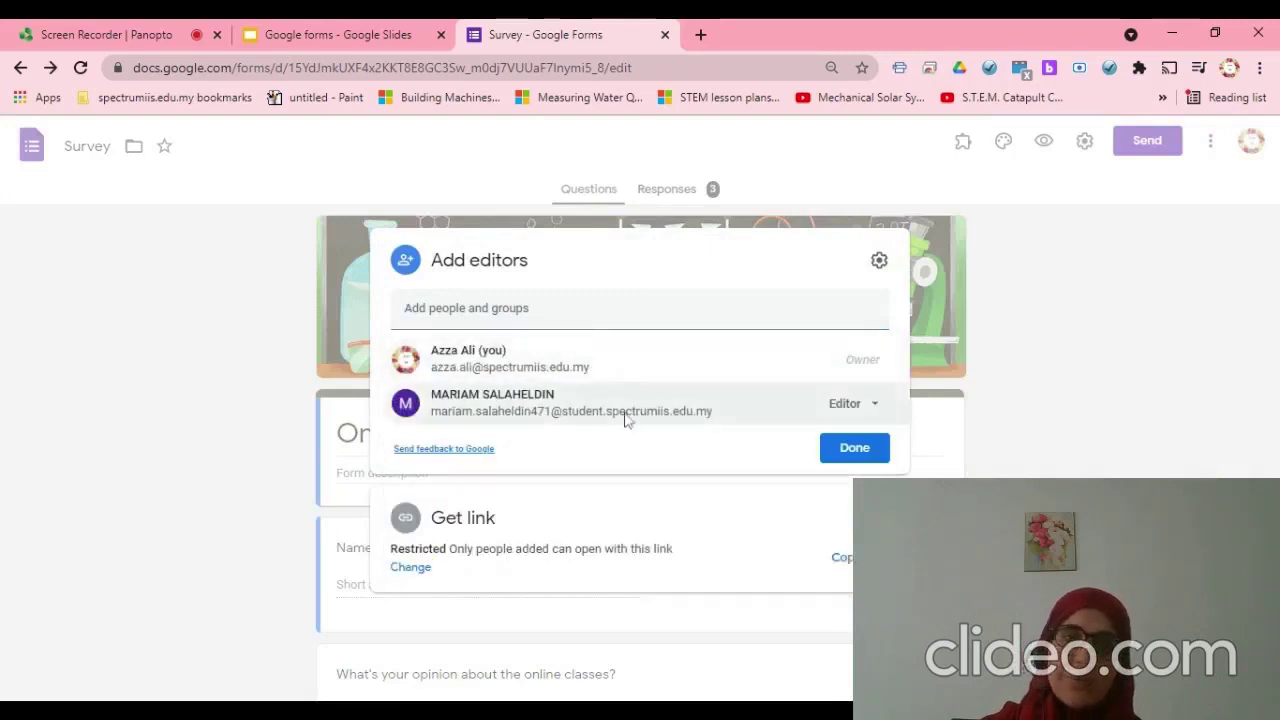
# - Search for the student by name and add the suggested account as an editor
pyautogui.click(600, 308)
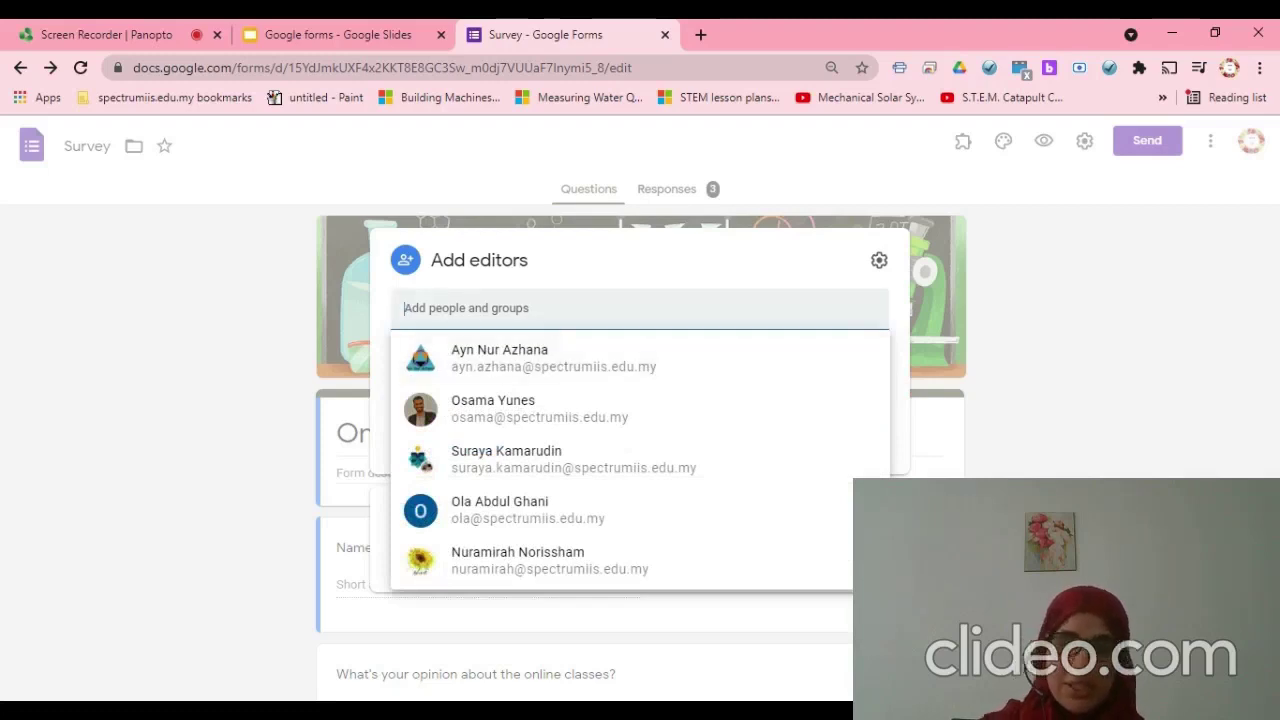
pyautogui.write('menaAL')
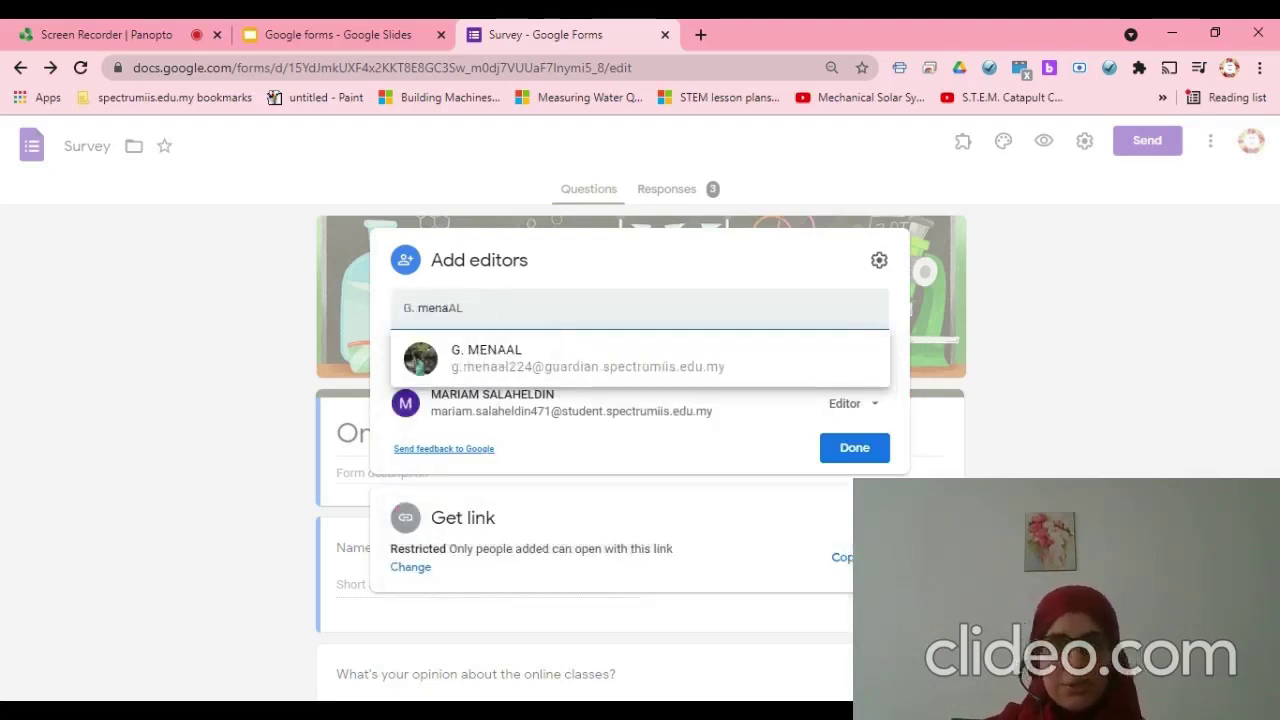
pyautogui.write('a.s')
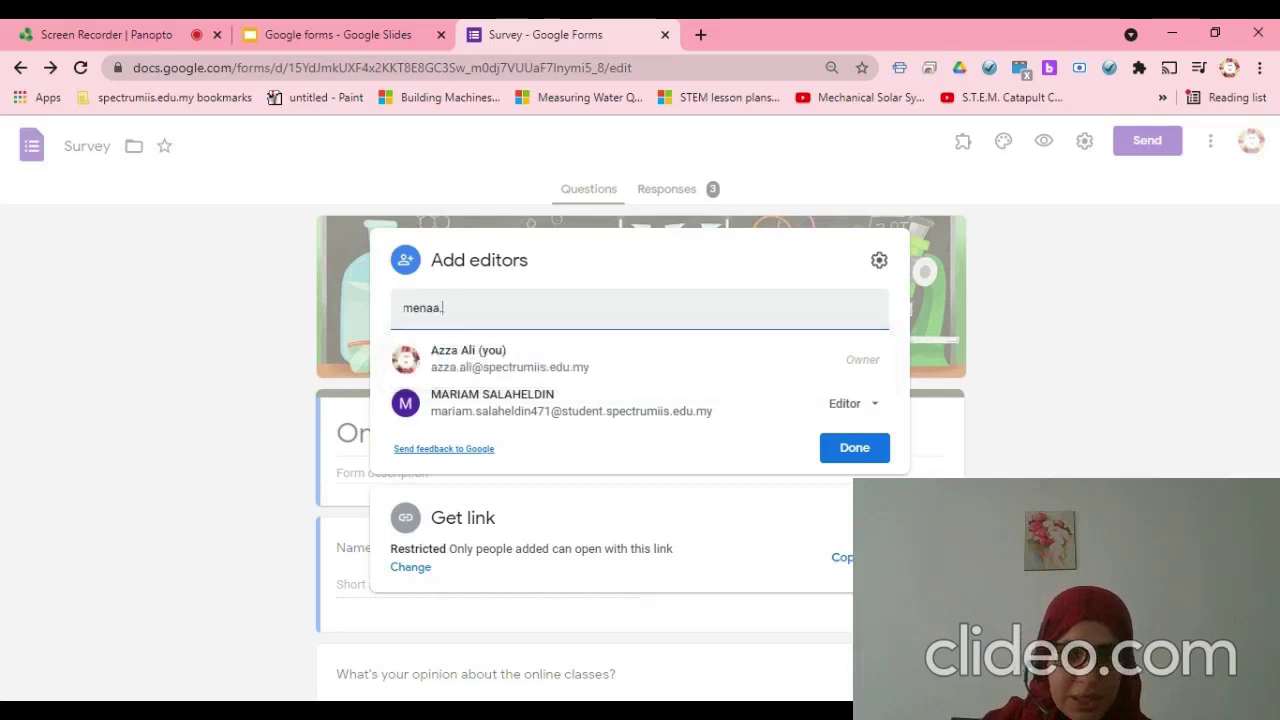
pyautogui.press('BackSpace')
pyautogui.press('BackSpace')
pyautogui.press('BackSpace')
pyautogui.write('na')
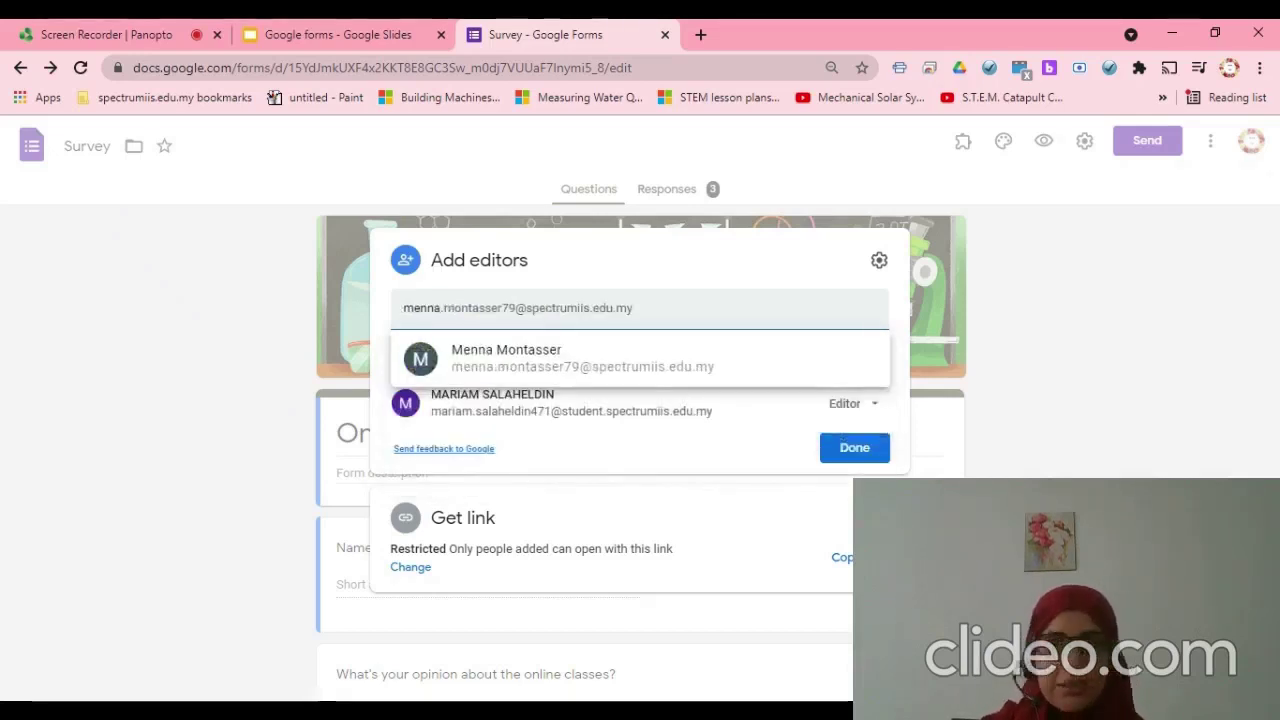
pyautogui.write('.sa')
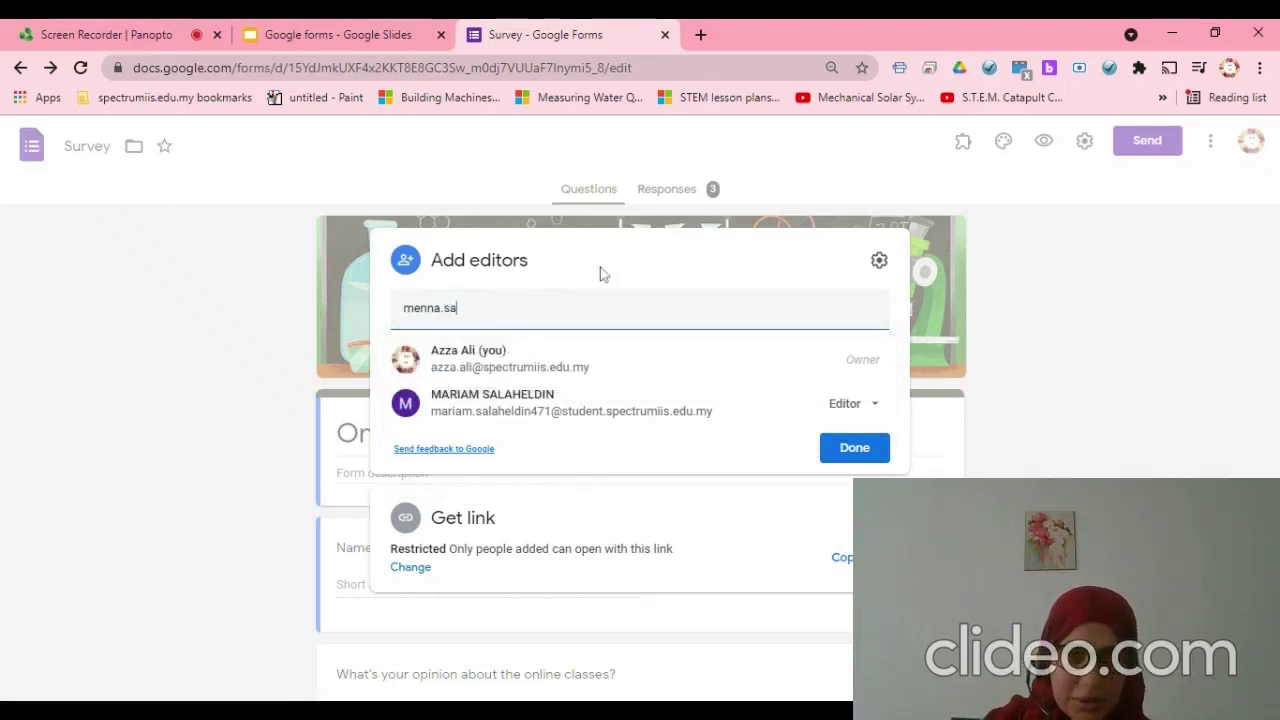
pyautogui.press('BackSpace')
pyautogui.press('BackSpace')
pyautogui.press('BackSpace')
pyautogui.press('BackSpace')
pyautogui.press('BackSpace')
pyautogui.press('BackSpace')
pyautogui.press('BackSpace')
pyautogui.press('BackSpace')
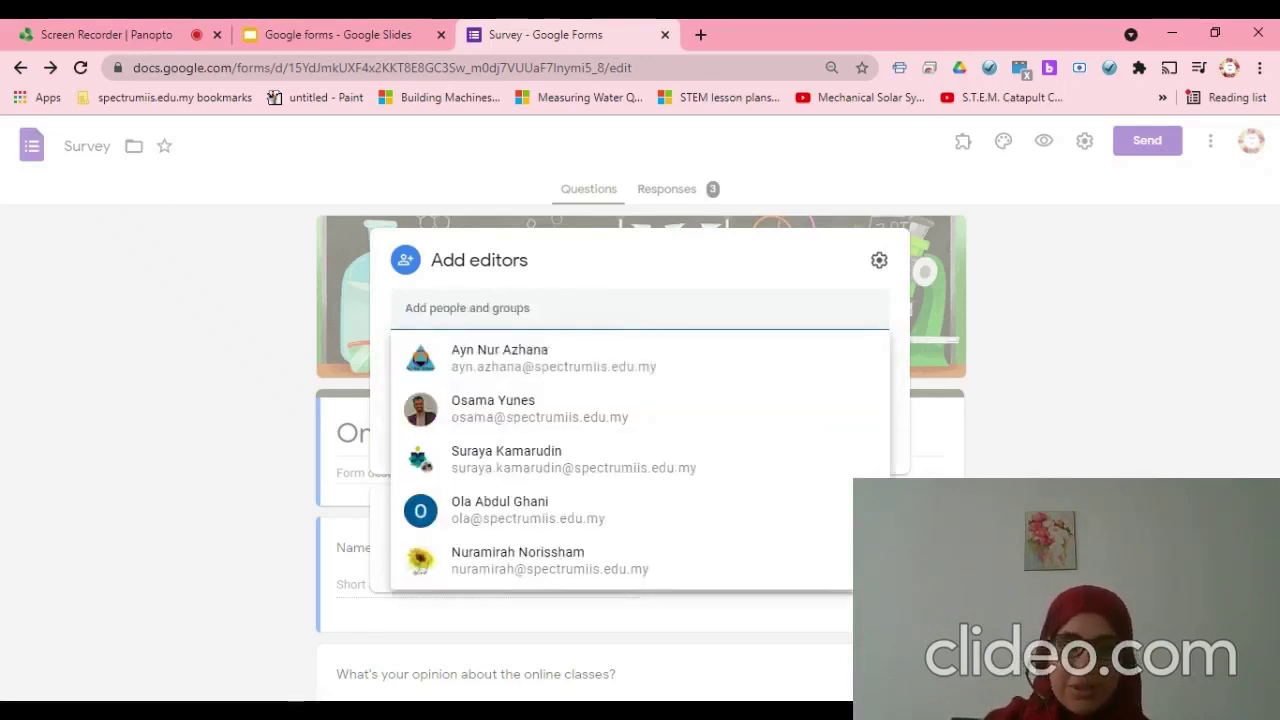
pyautogui.write('leen')
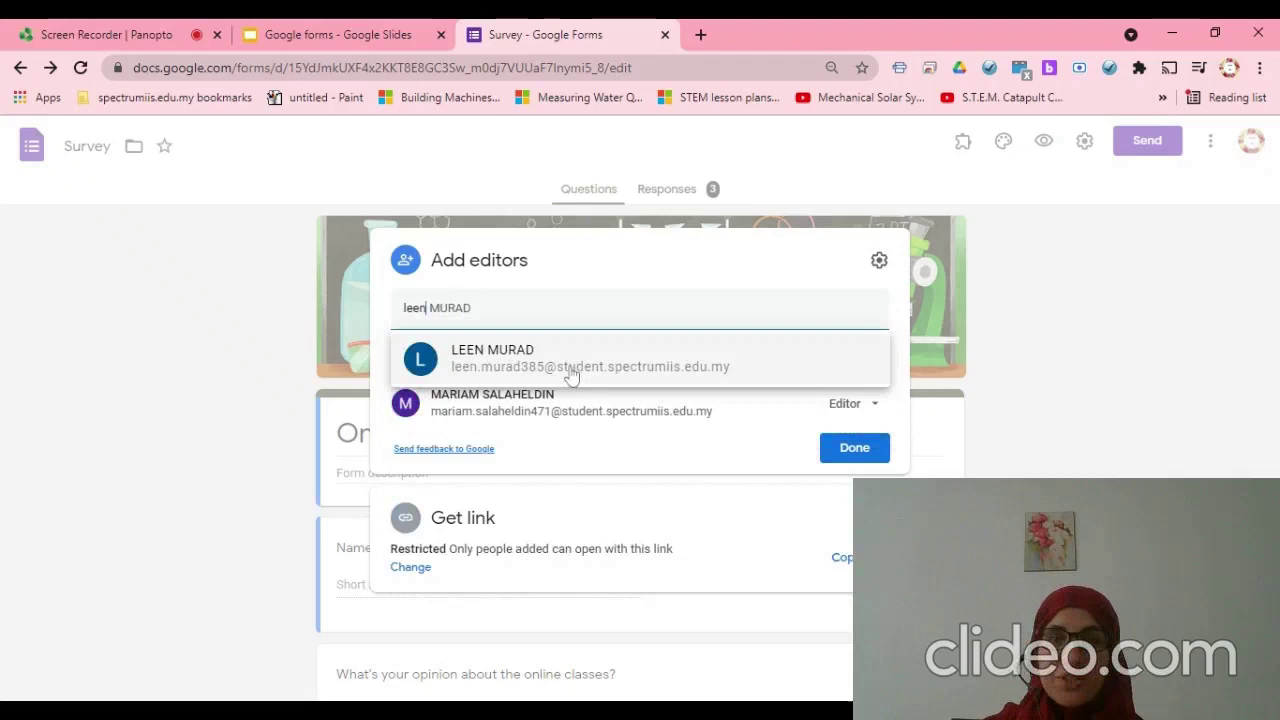
pyautogui.click(520, 366)
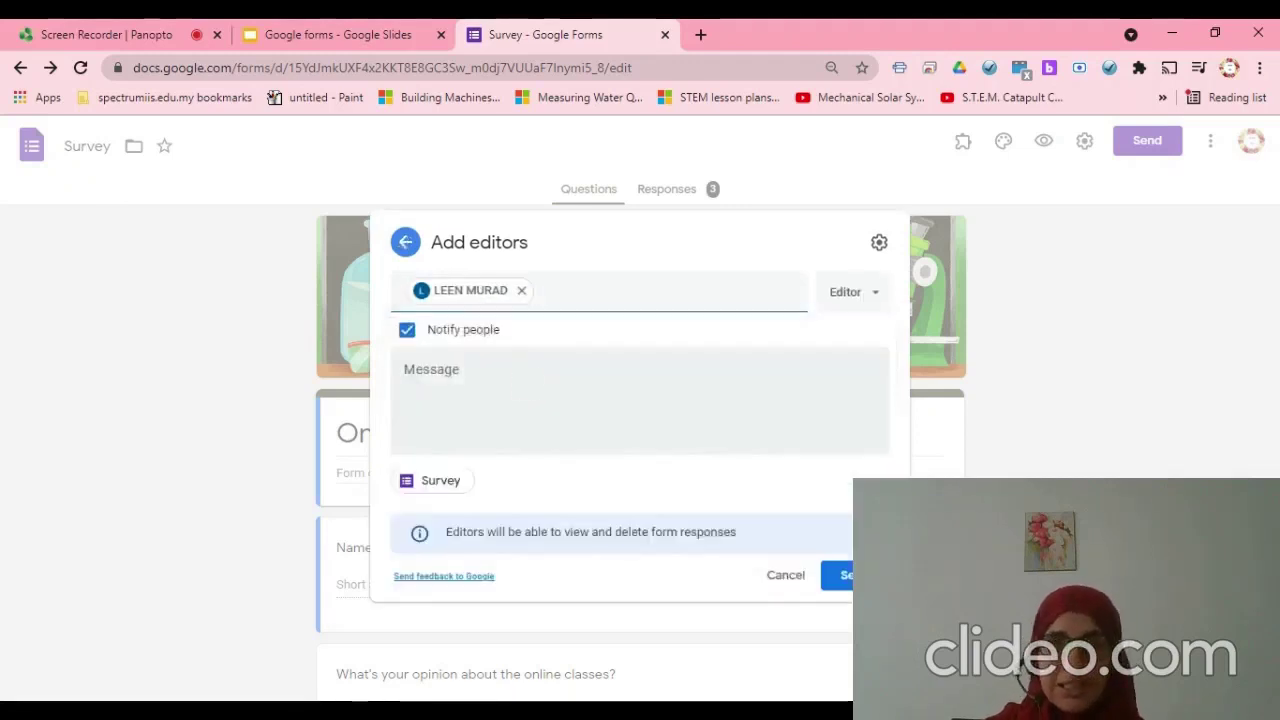
# - Keep the Editor role and Notify people on, and send the invitation to the student
pyautogui.click(876, 296)
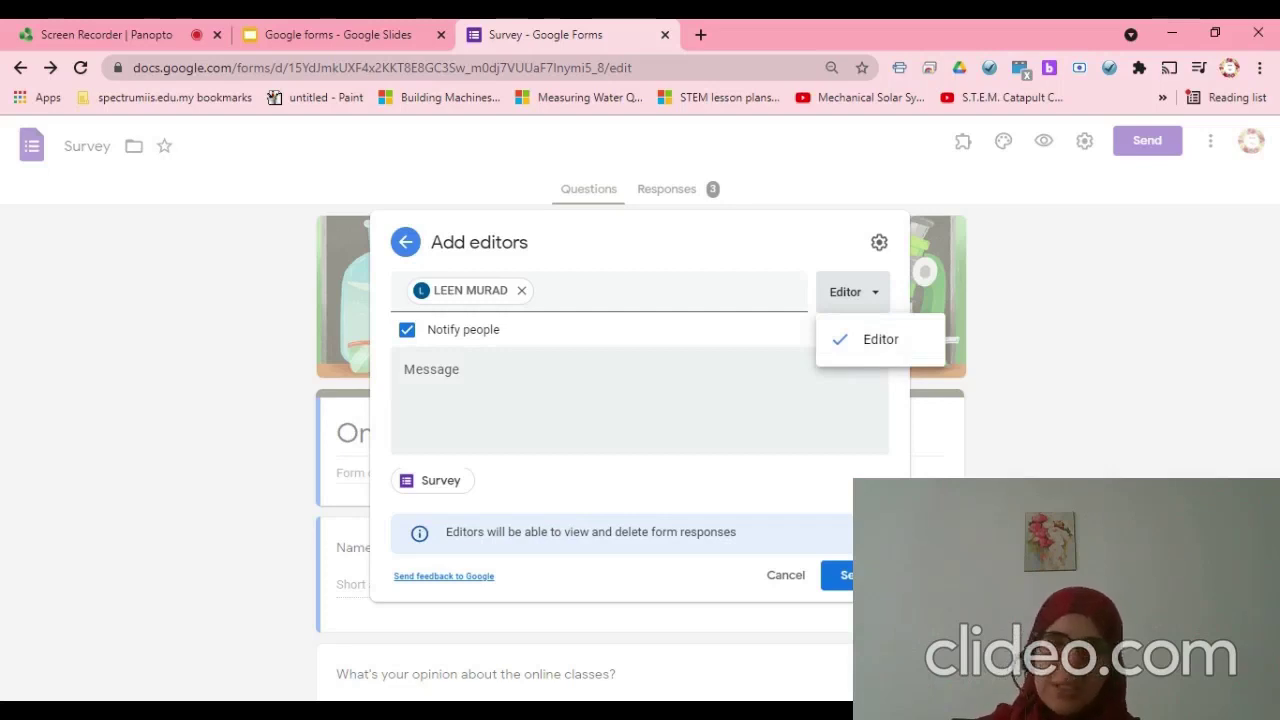
pyautogui.click(889, 361)
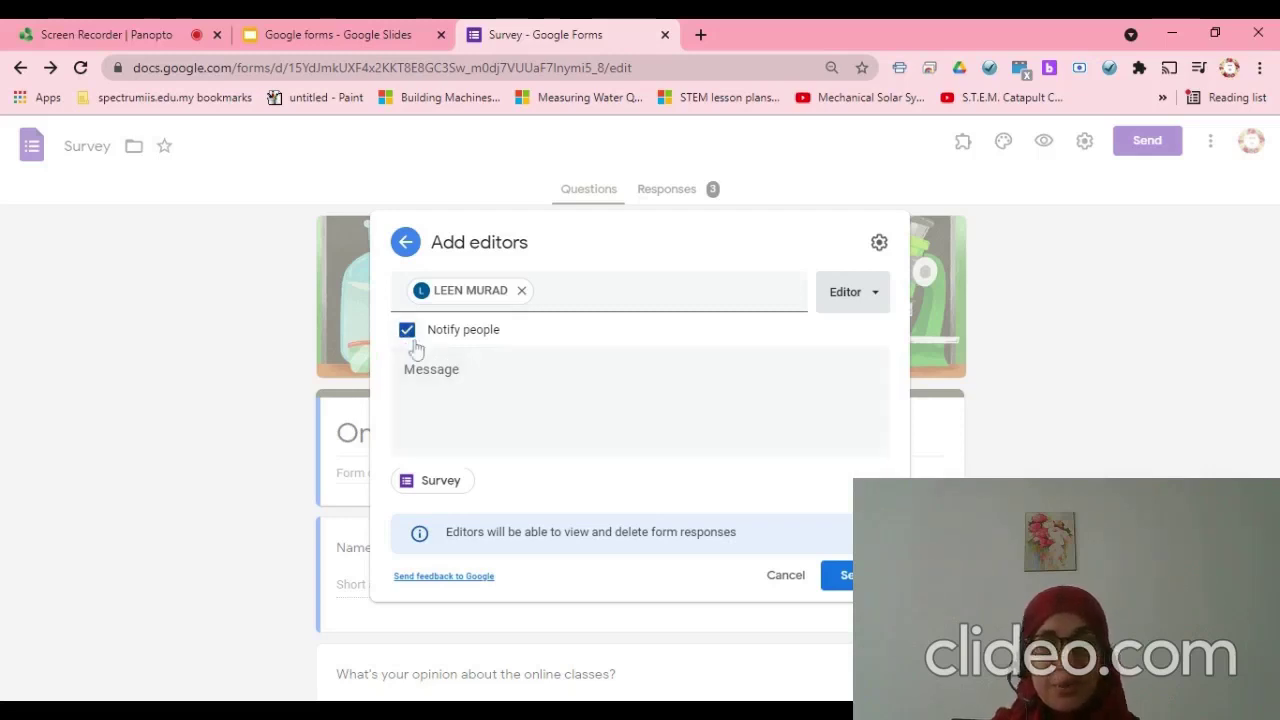
pyautogui.click(409, 337)
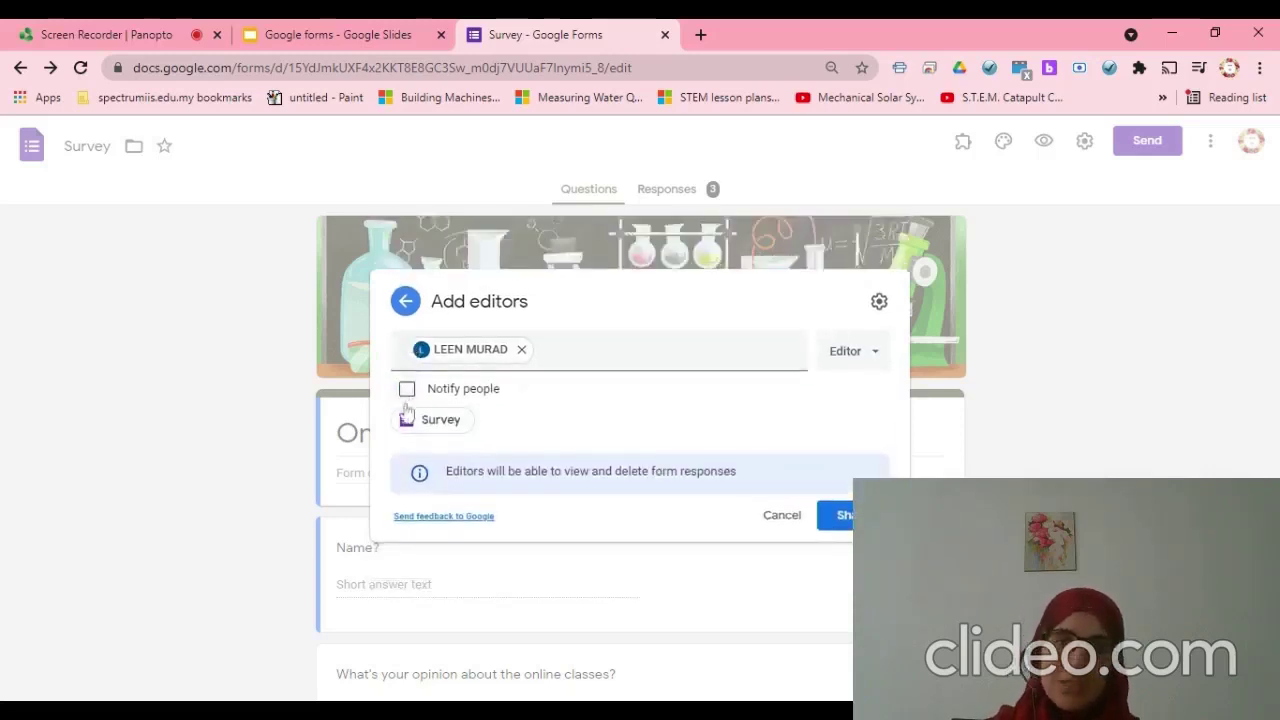
pyautogui.click(407, 390)
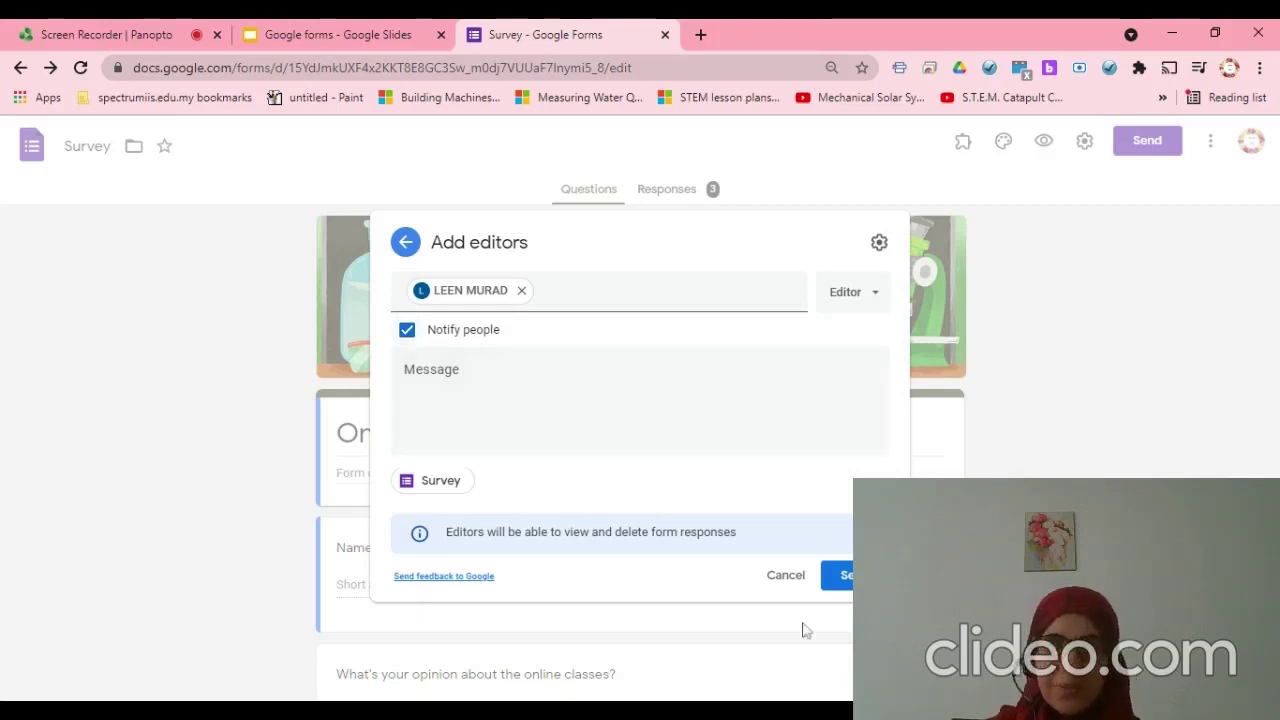
pyautogui.click(846, 583)
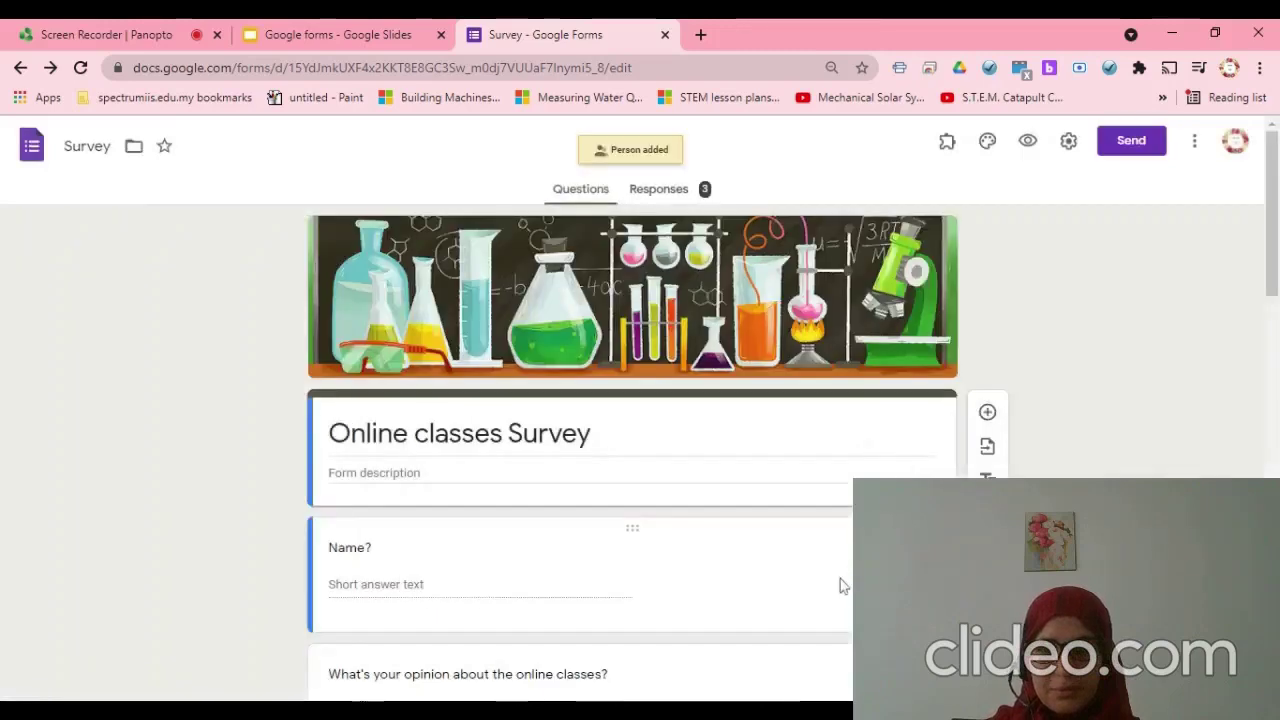
# - Review the form after the Person added notice, then switch to the Google Slides presentation
pyautogui.scroll(-3, 575, 550)
pyautogui.scroll(3, 575, 550)
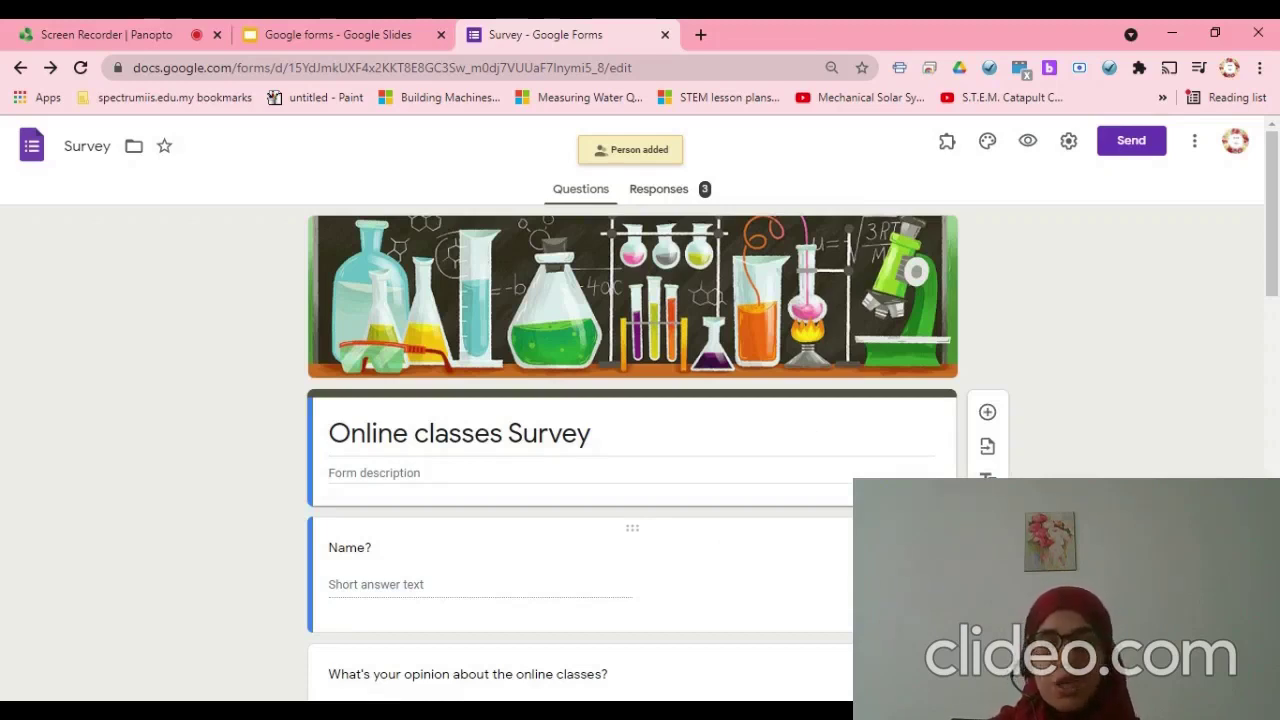
pyautogui.scroll(-5, 577, 553)
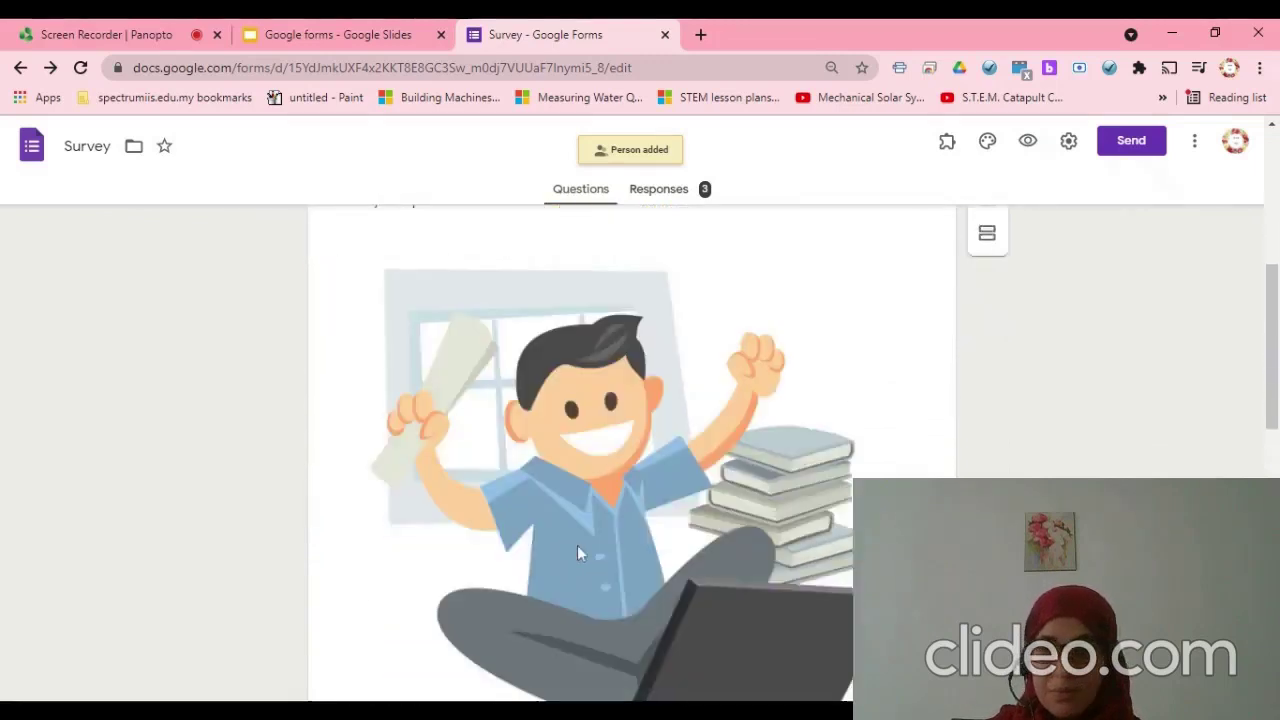
pyautogui.scroll(-2, 577, 553)
pyautogui.scroll(10, 577, 551)
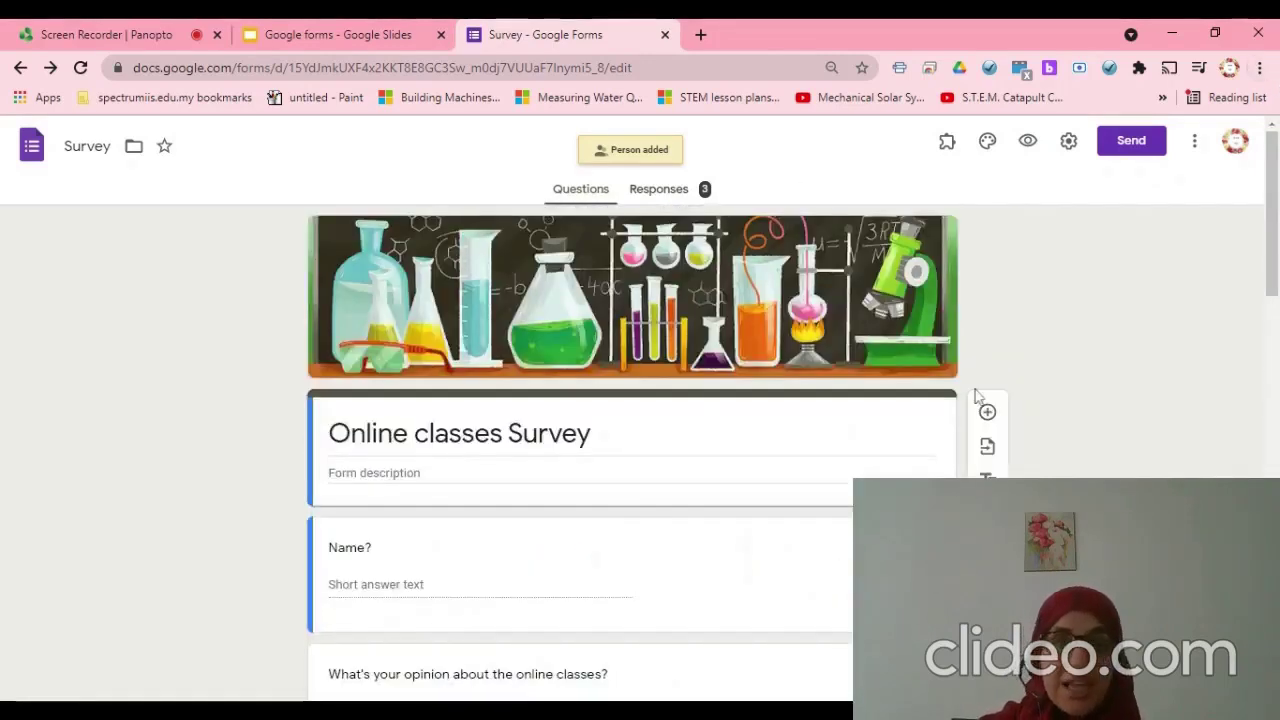
pyautogui.scroll(-2, 1088, 424)
pyautogui.scroll(2, 1090, 424)
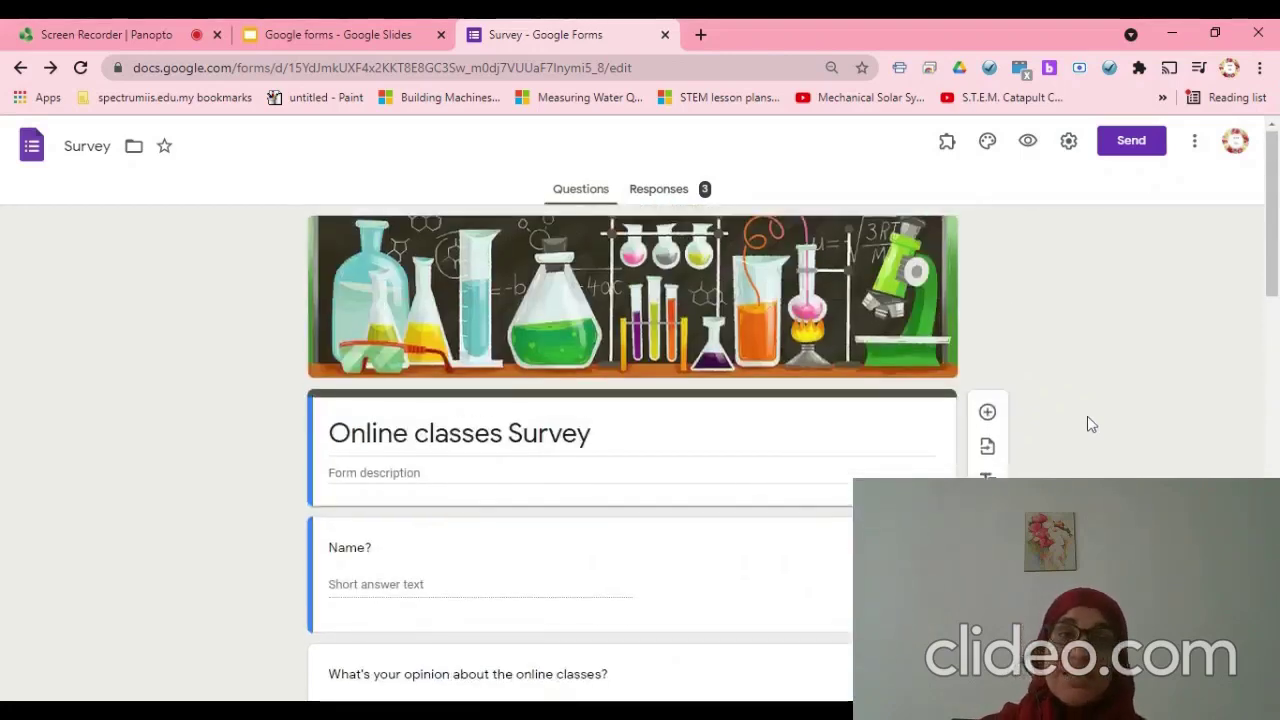
pyautogui.click(330, 34)
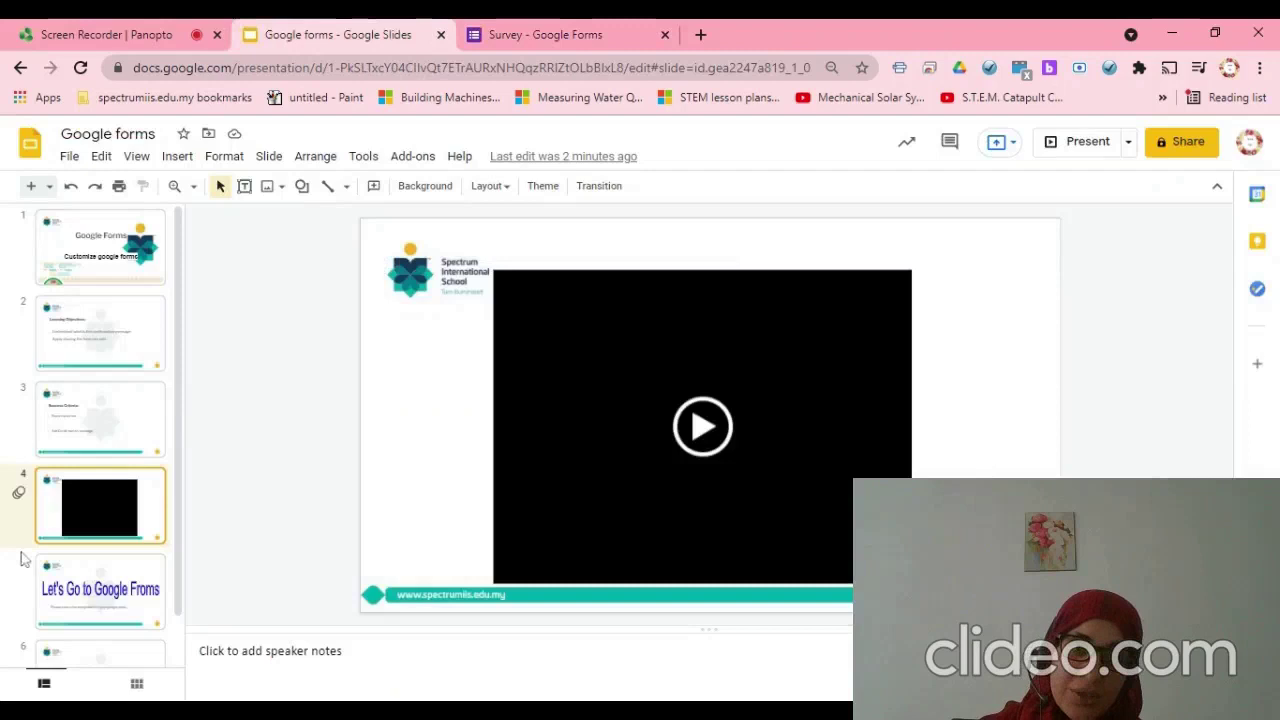
# - View slide 3 and the Learning Objectives slide, then return to the Survey form
pyautogui.click(70, 410)
pyautogui.click(100, 325)
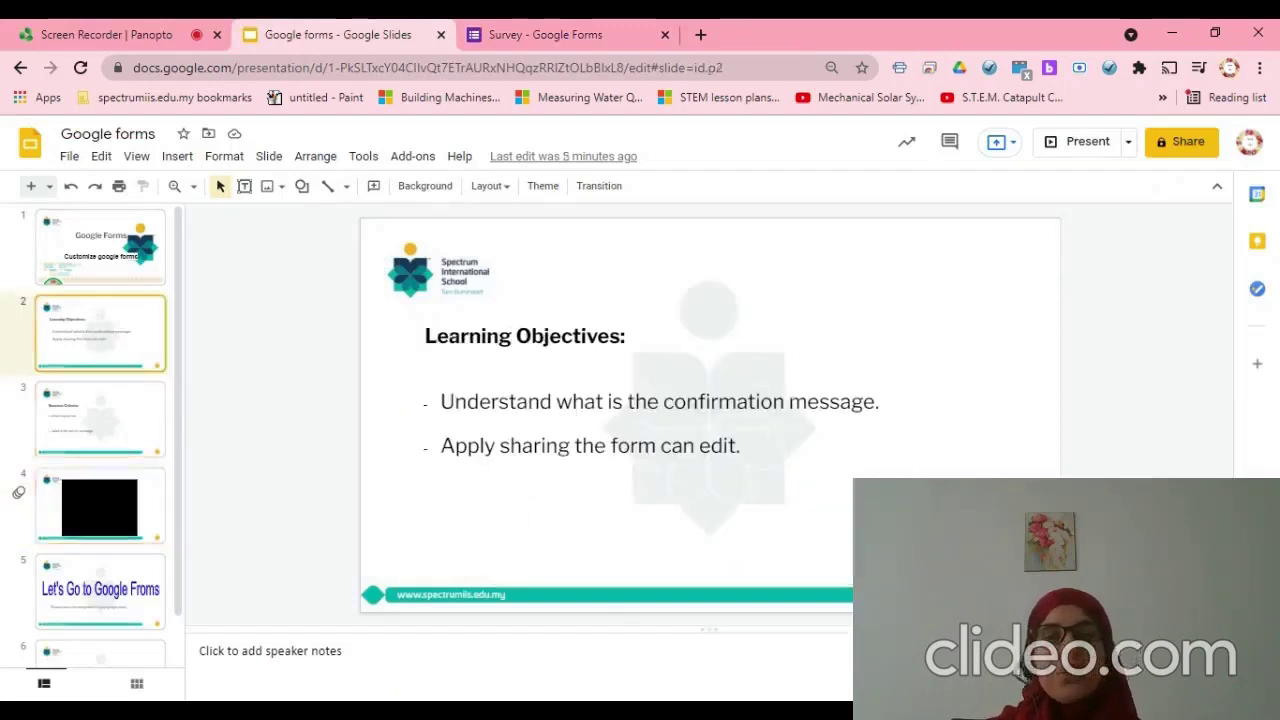
pyautogui.click(510, 34)
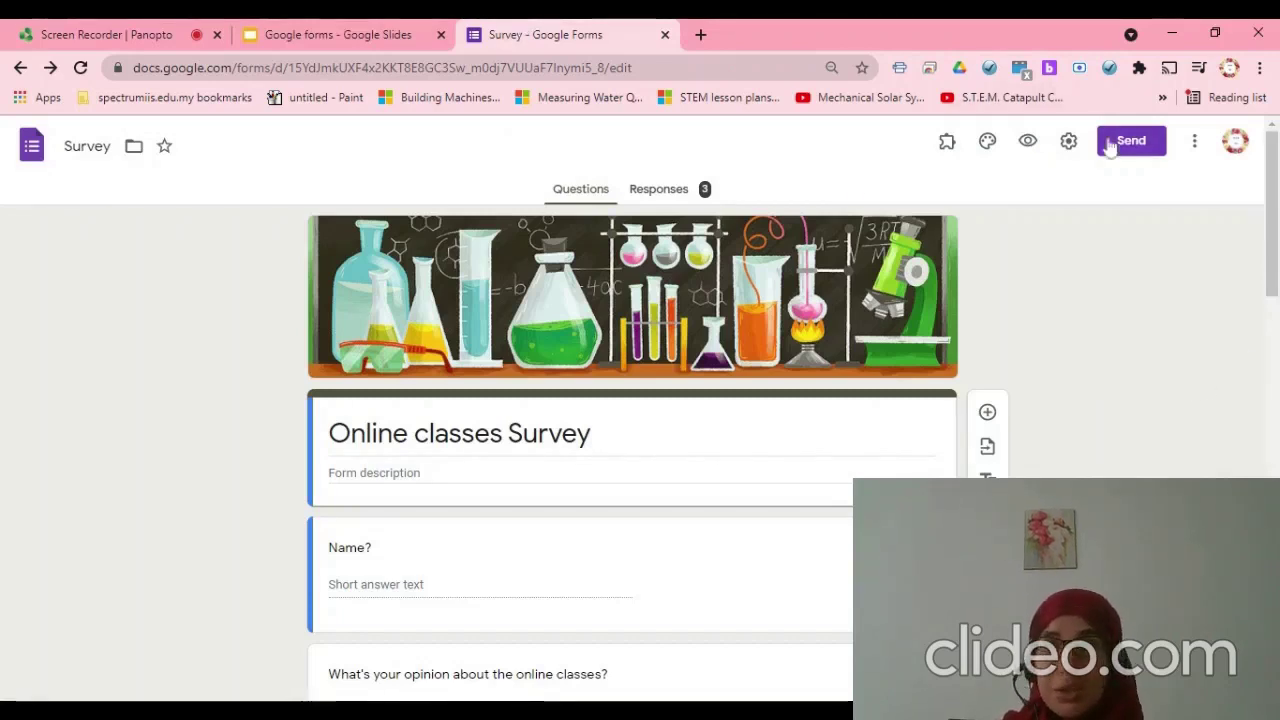
# - Preview the form and enter a respondent name and a test opinion answer
pyautogui.click(1029, 142)
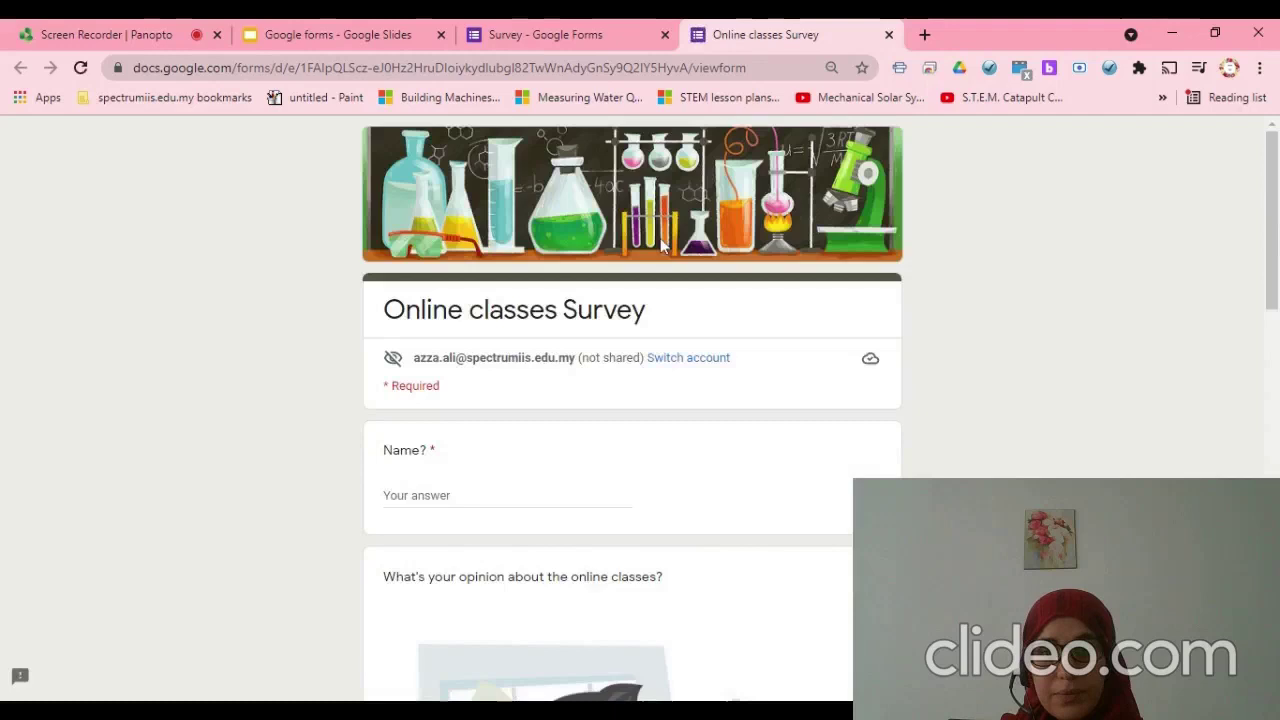
pyautogui.click(507, 505)
pyautogui.write('Azza')
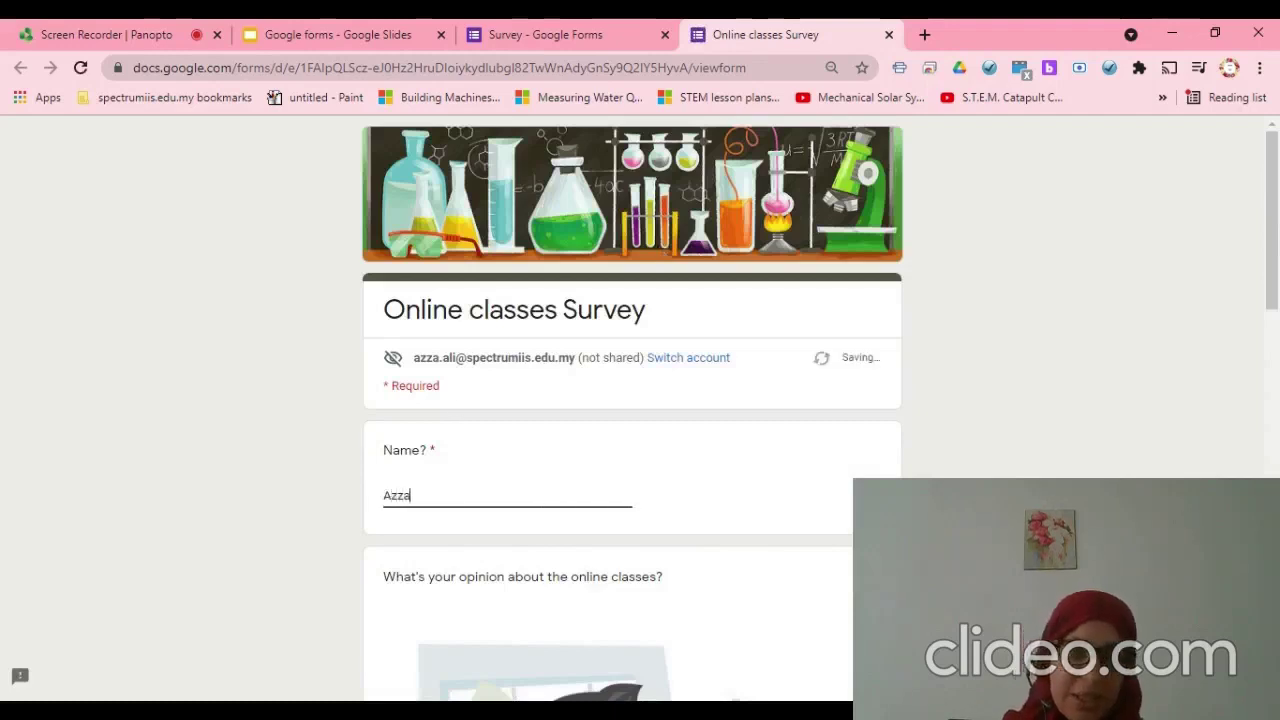
pyautogui.scroll(-5, 517, 597)
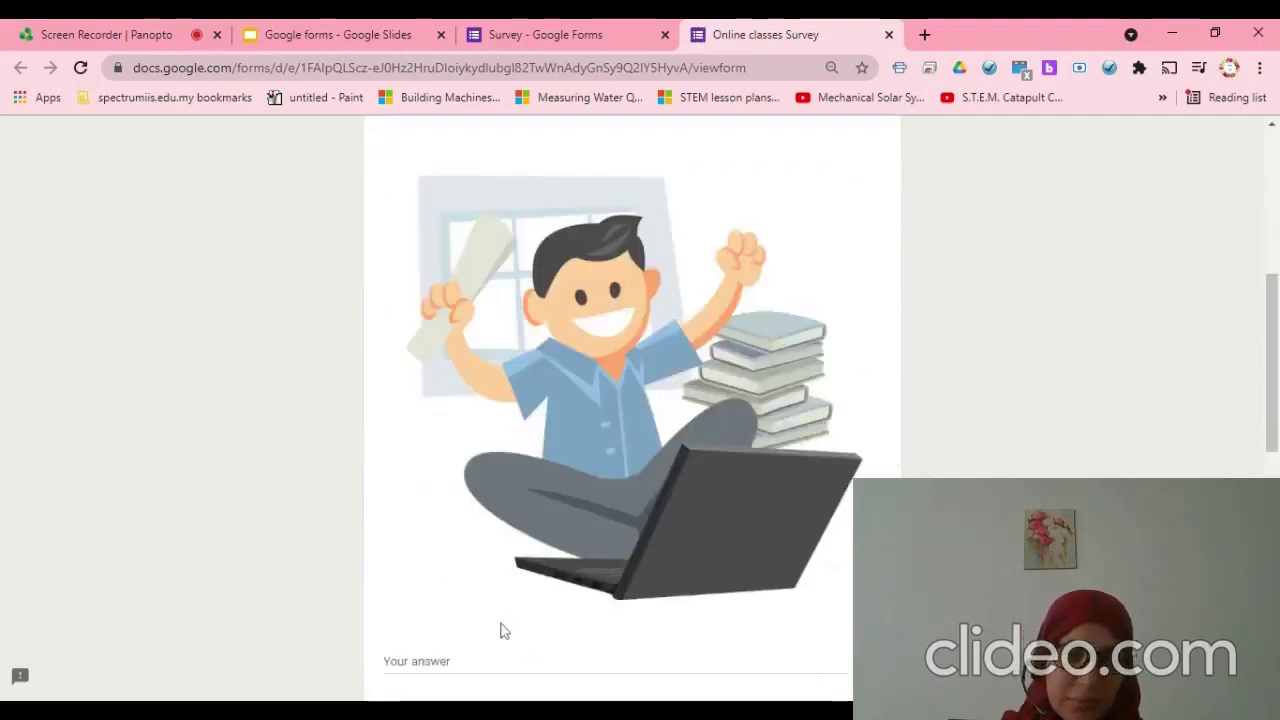
pyautogui.scroll(2, 500, 620)
pyautogui.scroll(-2, 497, 625)
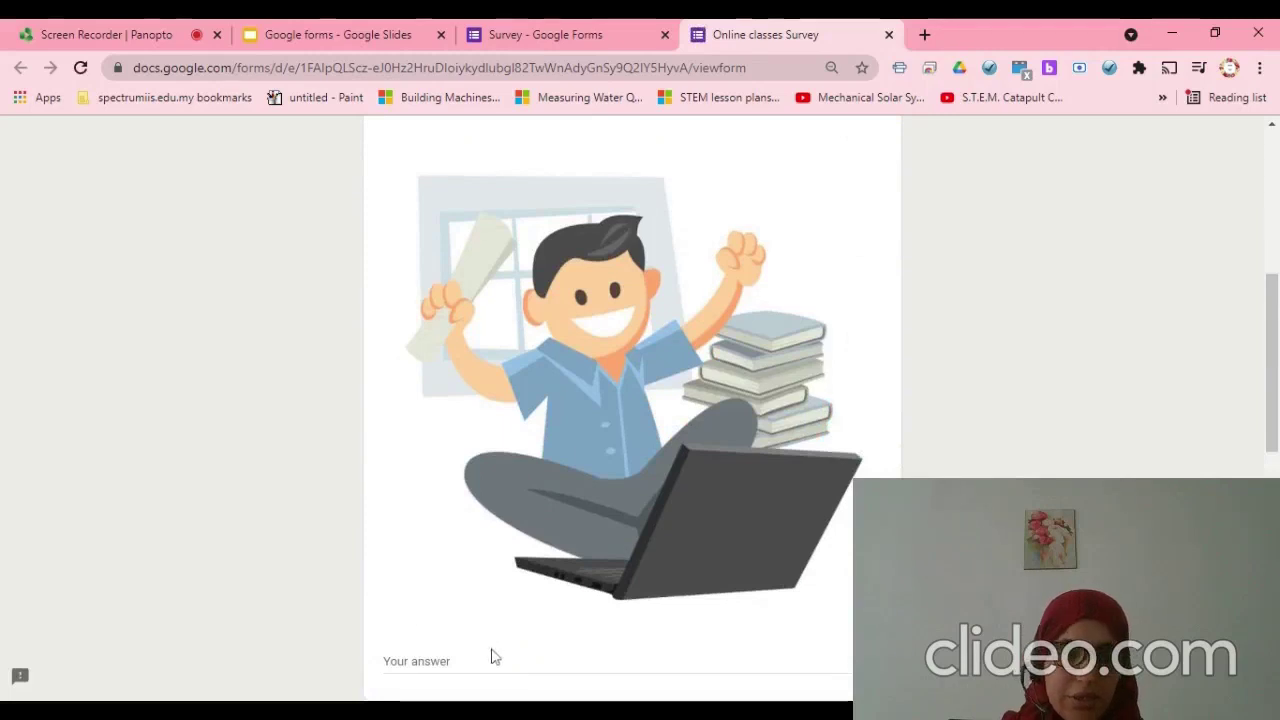
pyautogui.click(496, 660)
pyautogui.write('as')
pyautogui.scroll(-4, 481, 617)
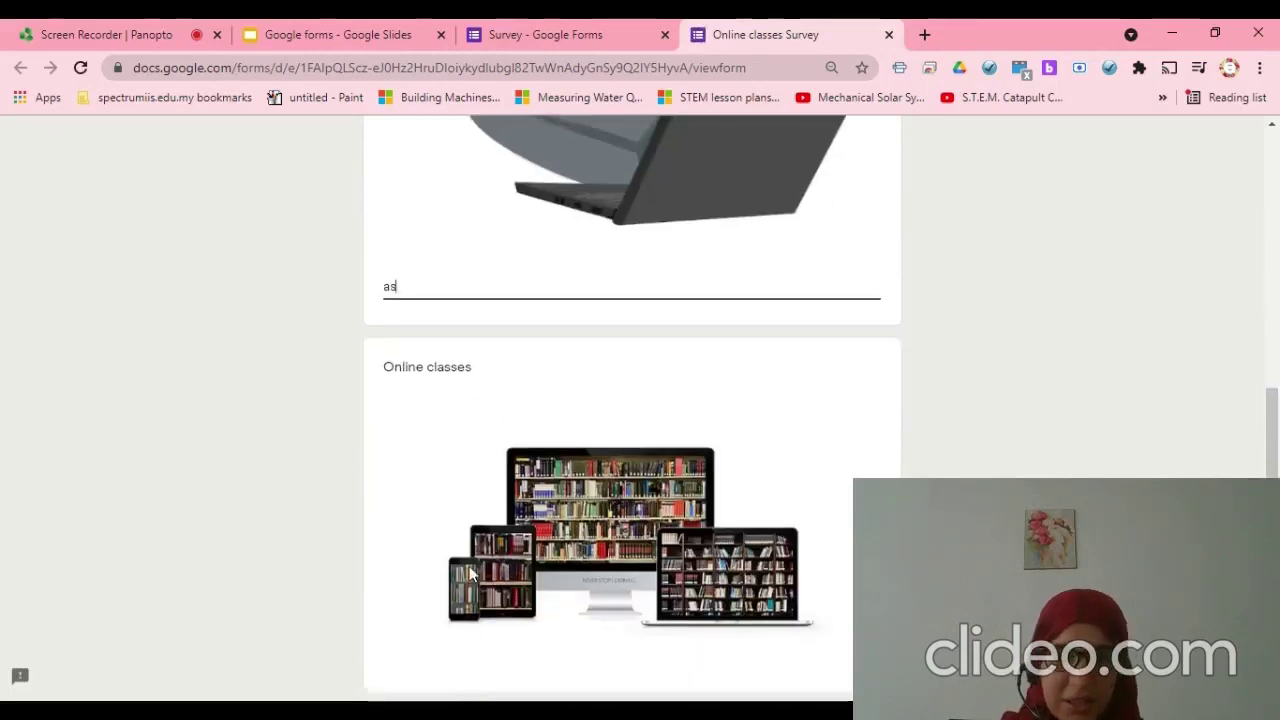
pyautogui.write('s')
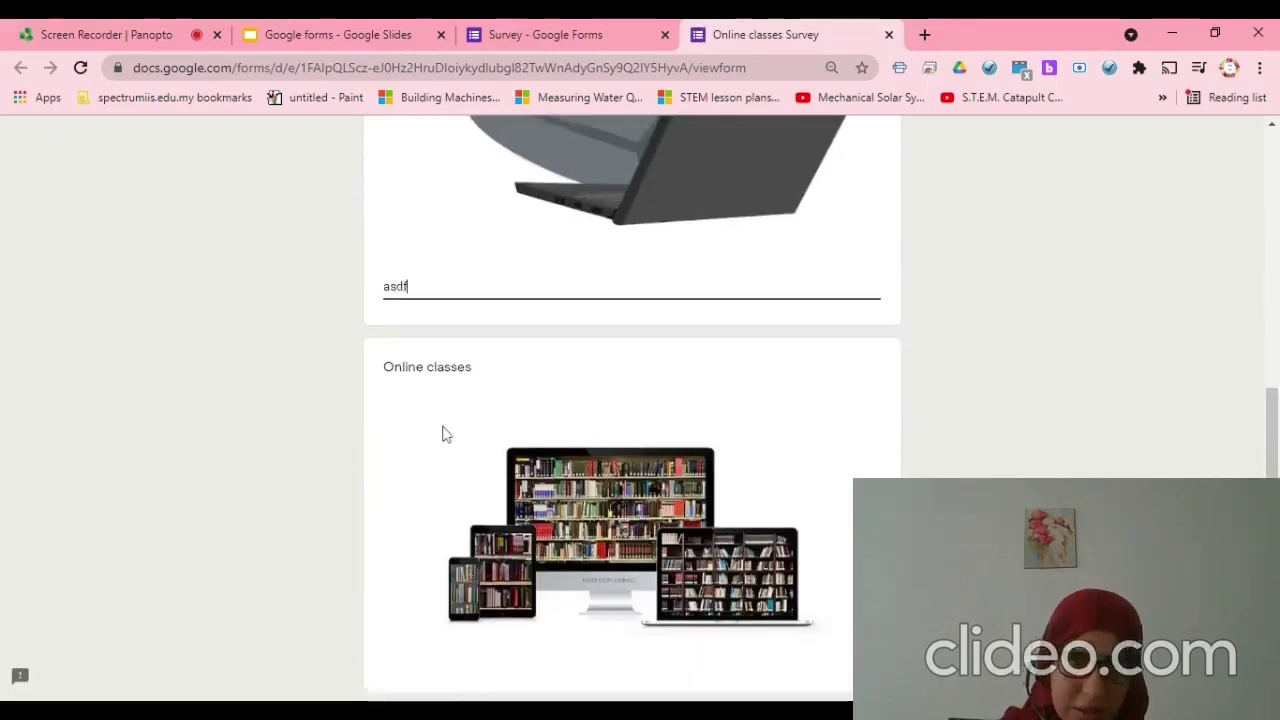
# - Tick Laptop and Chromebook as devices and submit the test response
pyautogui.scroll(-3, 405, 286)
pyautogui.click(391, 491)
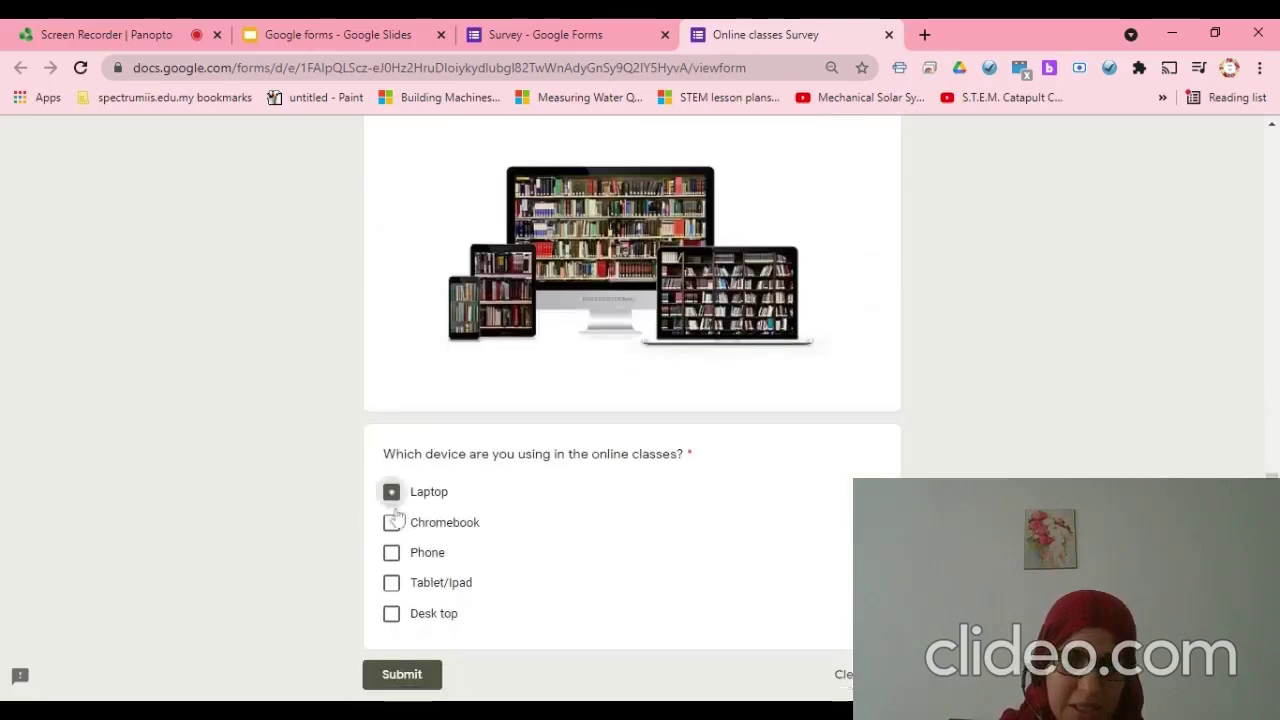
pyautogui.click(391, 522)
pyautogui.scroll(-2, 397, 566)
pyautogui.click(403, 566)
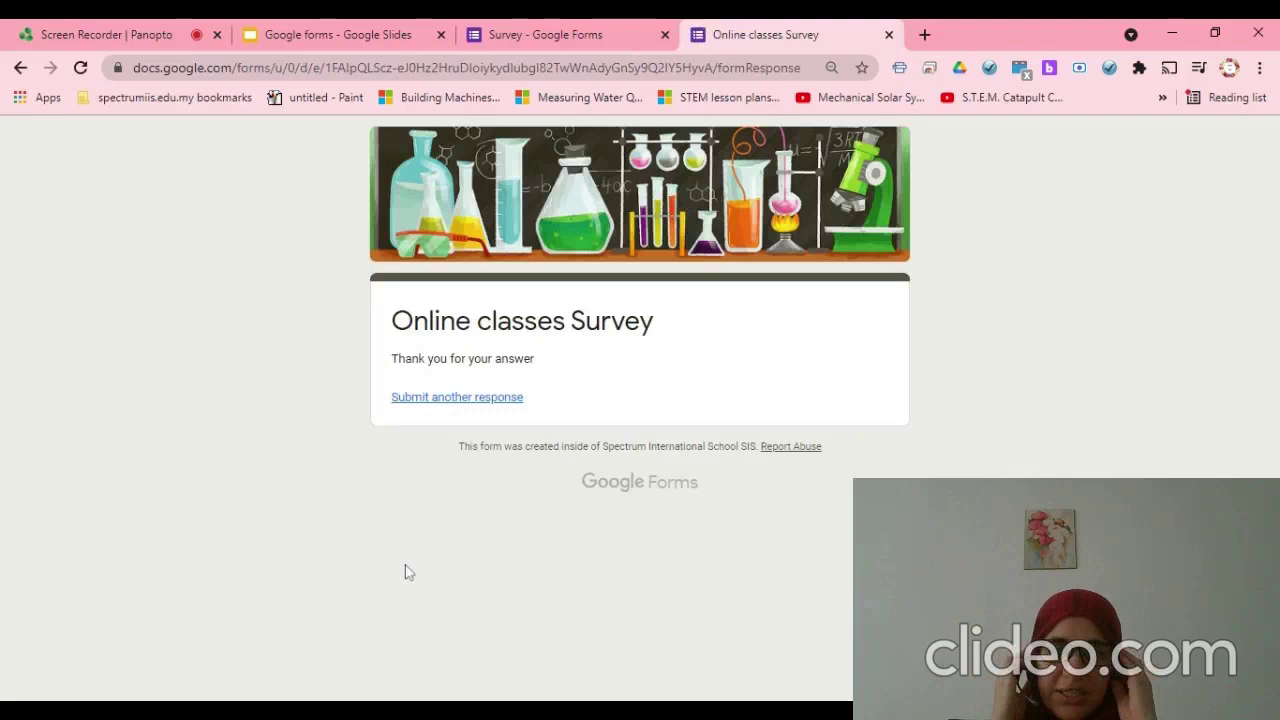
# - Highlight the 'Thank you for your answer' confirmation, then go back to the form editor
pyautogui.tripleClick(438, 358)
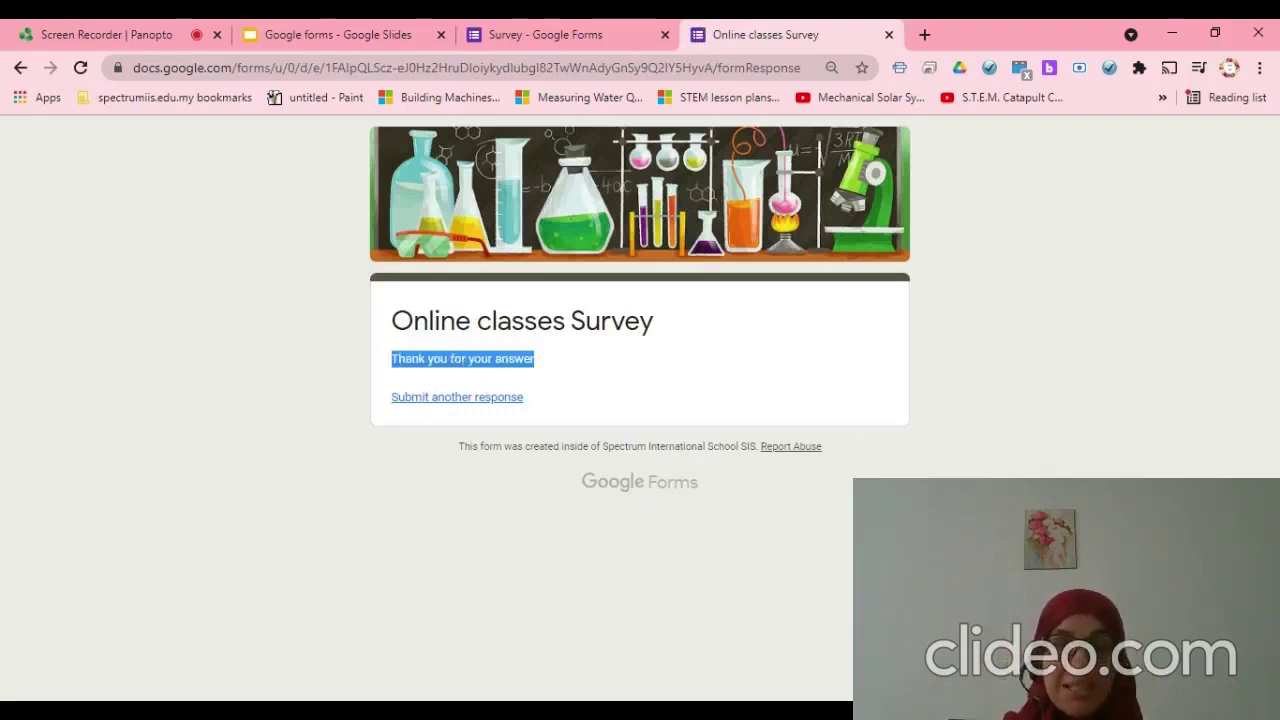
pyautogui.tripleClick(438, 358)
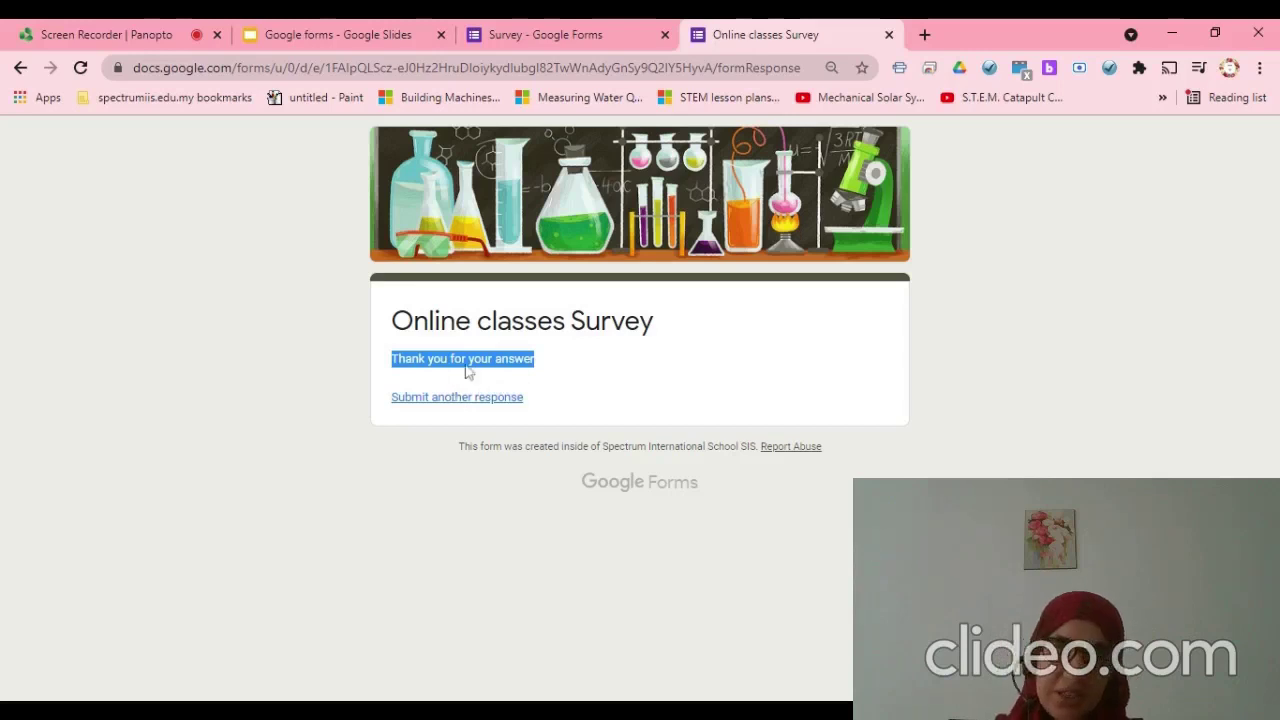
pyautogui.click(572, 30)
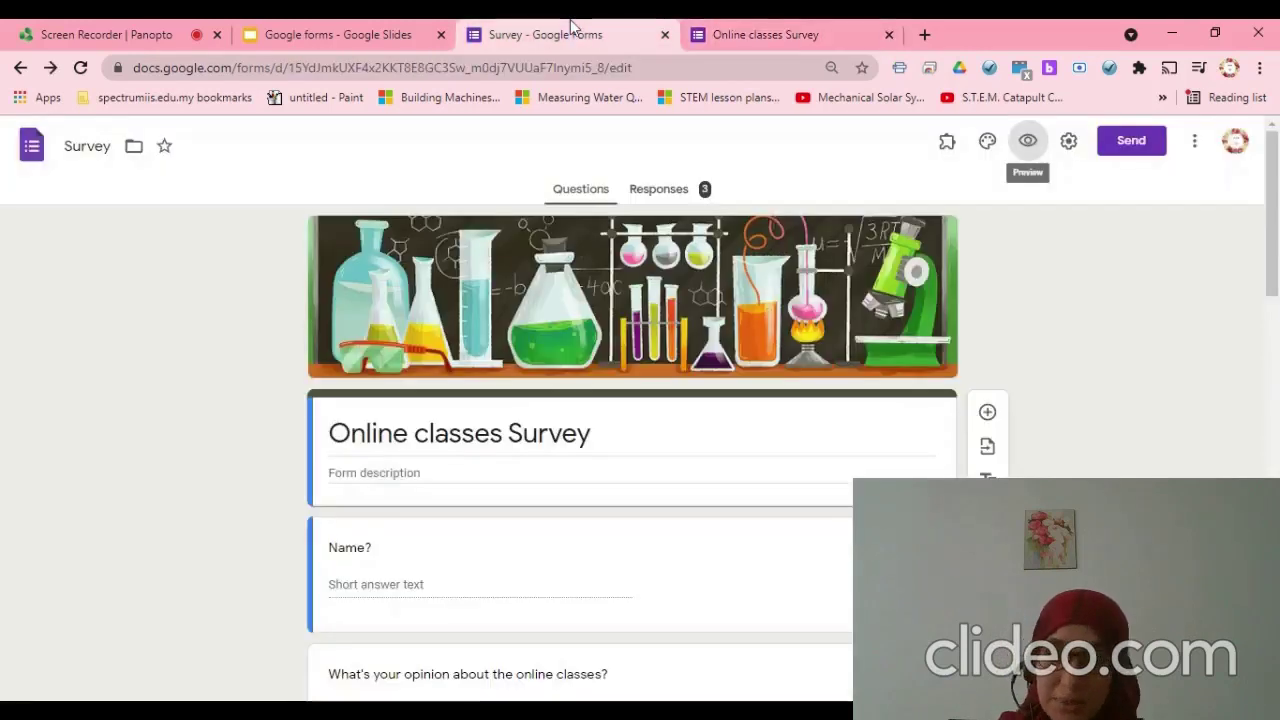
# - Replace the Presentation settings confirmation message with 'good Job' and save it
pyautogui.click(1069, 141)
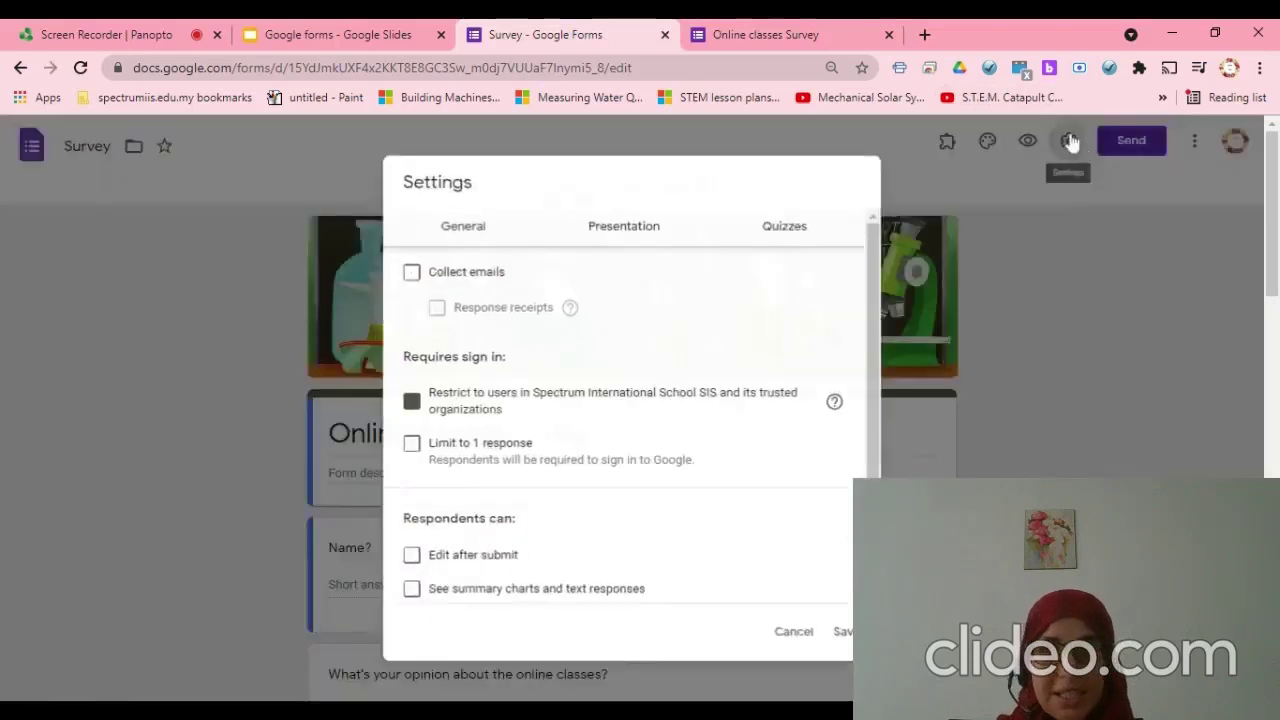
pyautogui.click(624, 229)
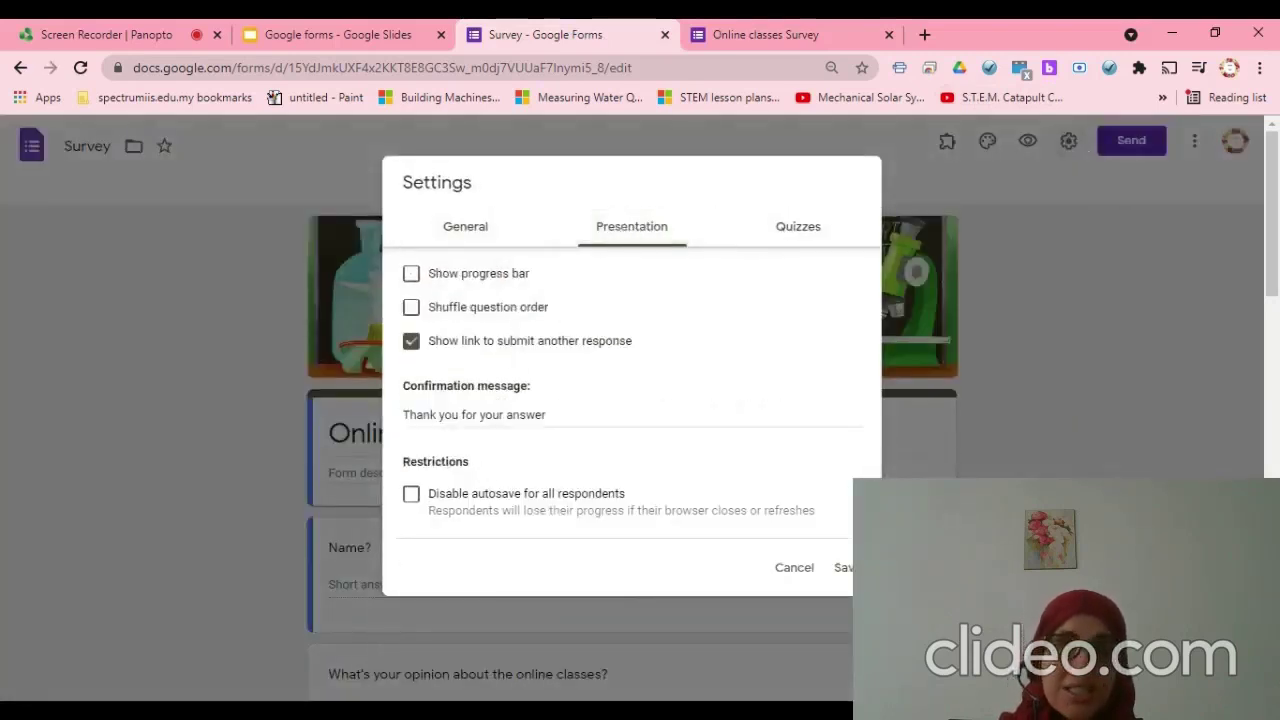
pyautogui.tripleClick(474, 414)
pyautogui.press('BackSpace')
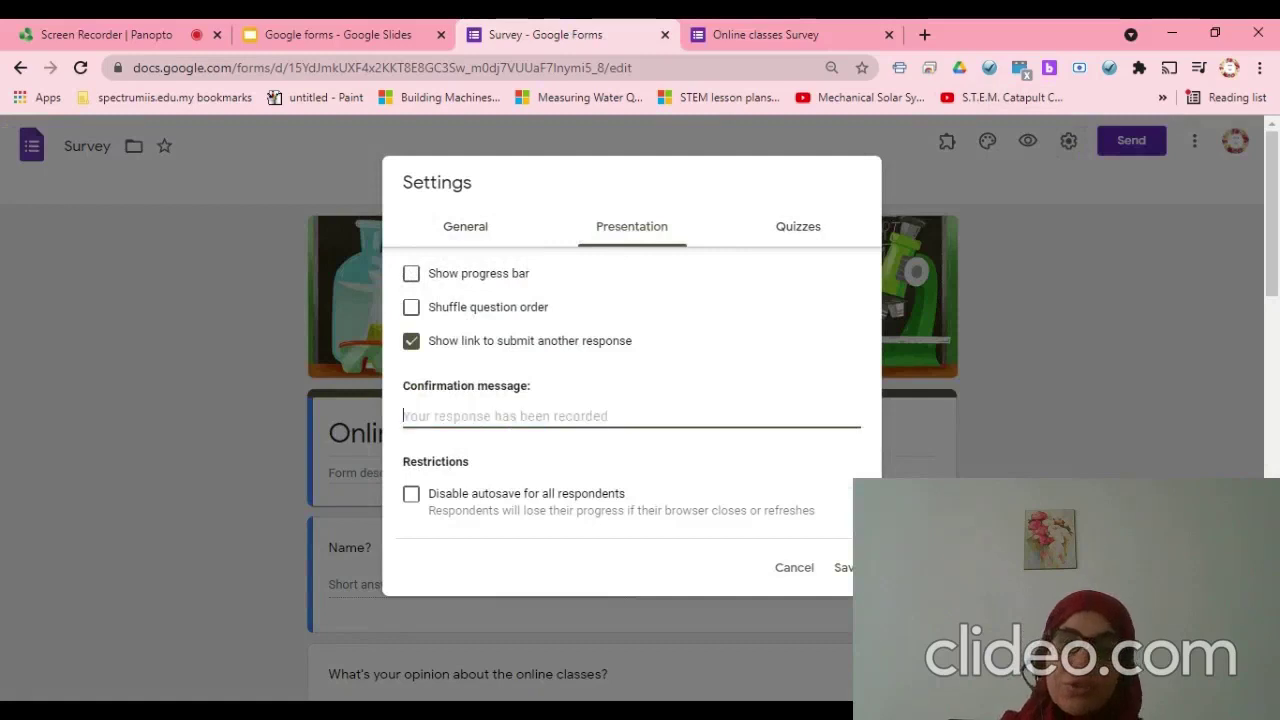
pyautogui.click(721, 435)
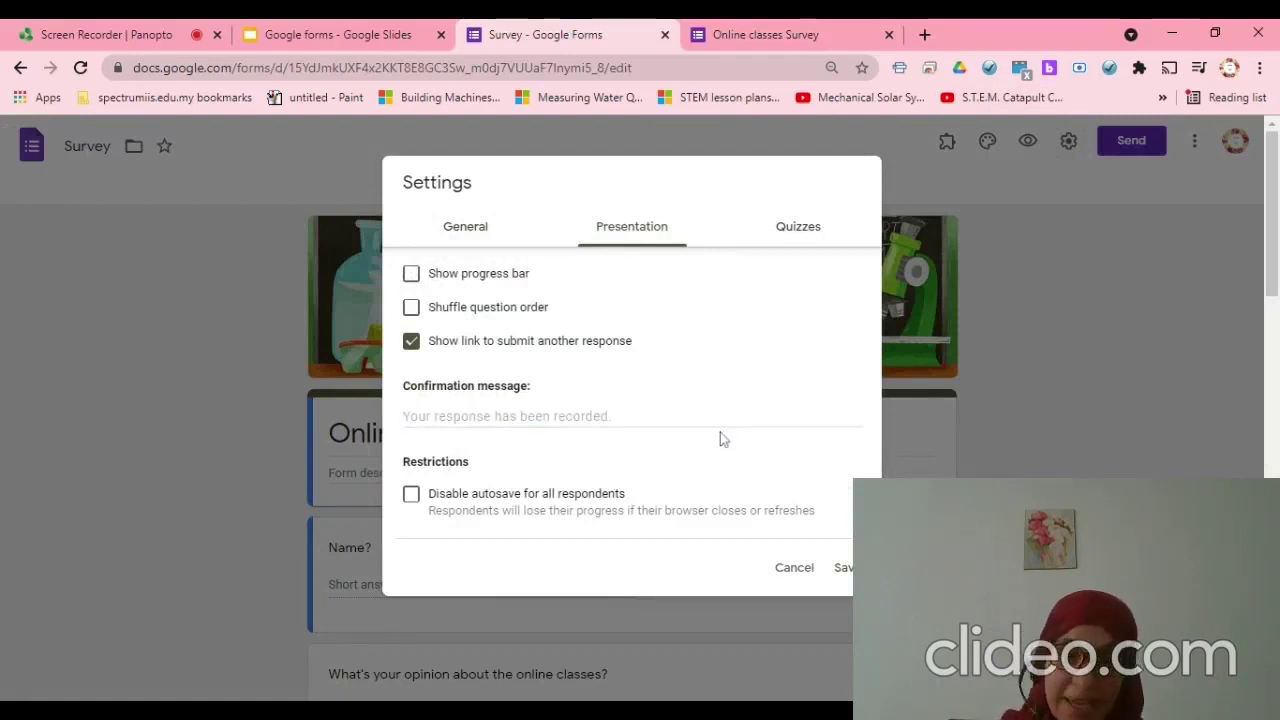
pyautogui.click(715, 416)
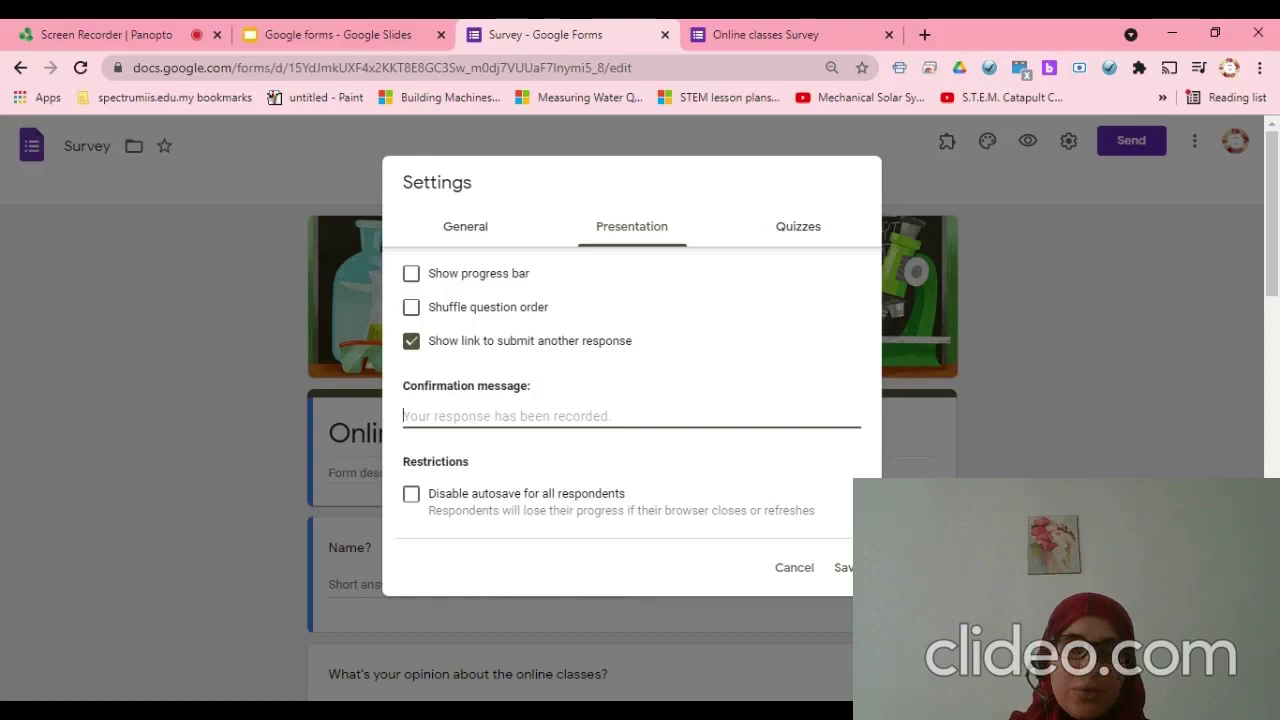
pyautogui.write('goo')
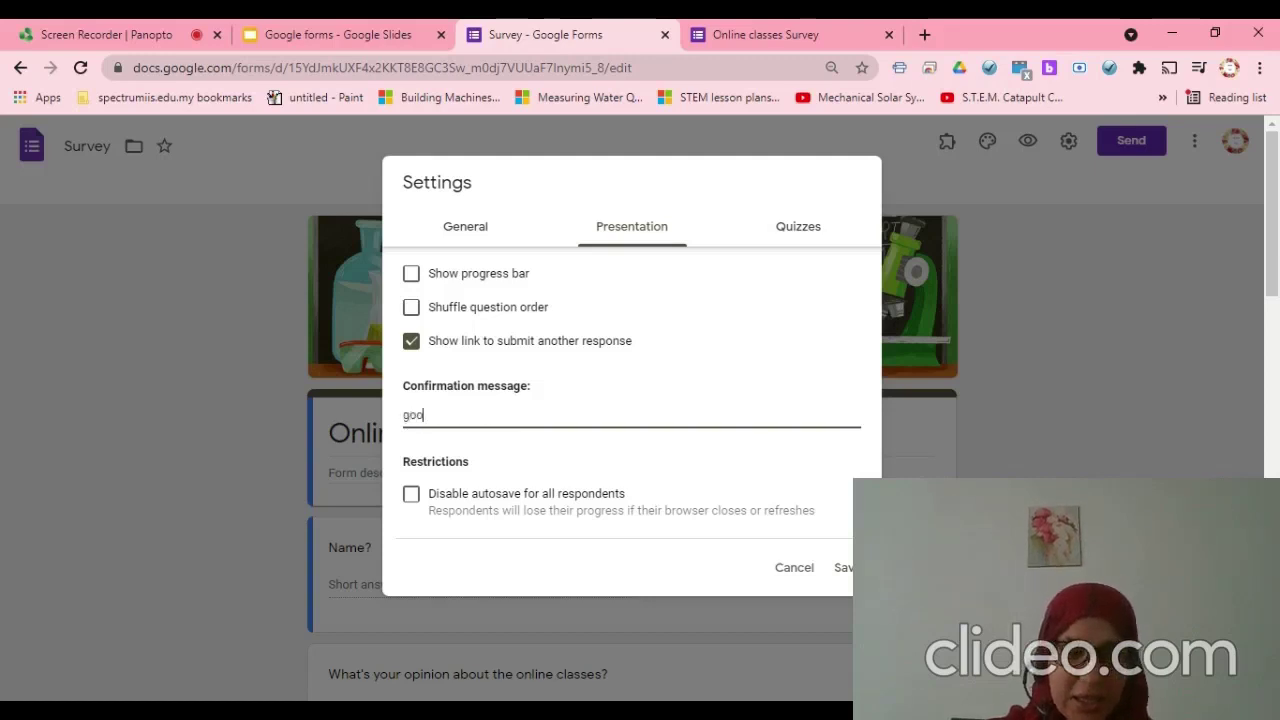
pyautogui.write('d Jo')
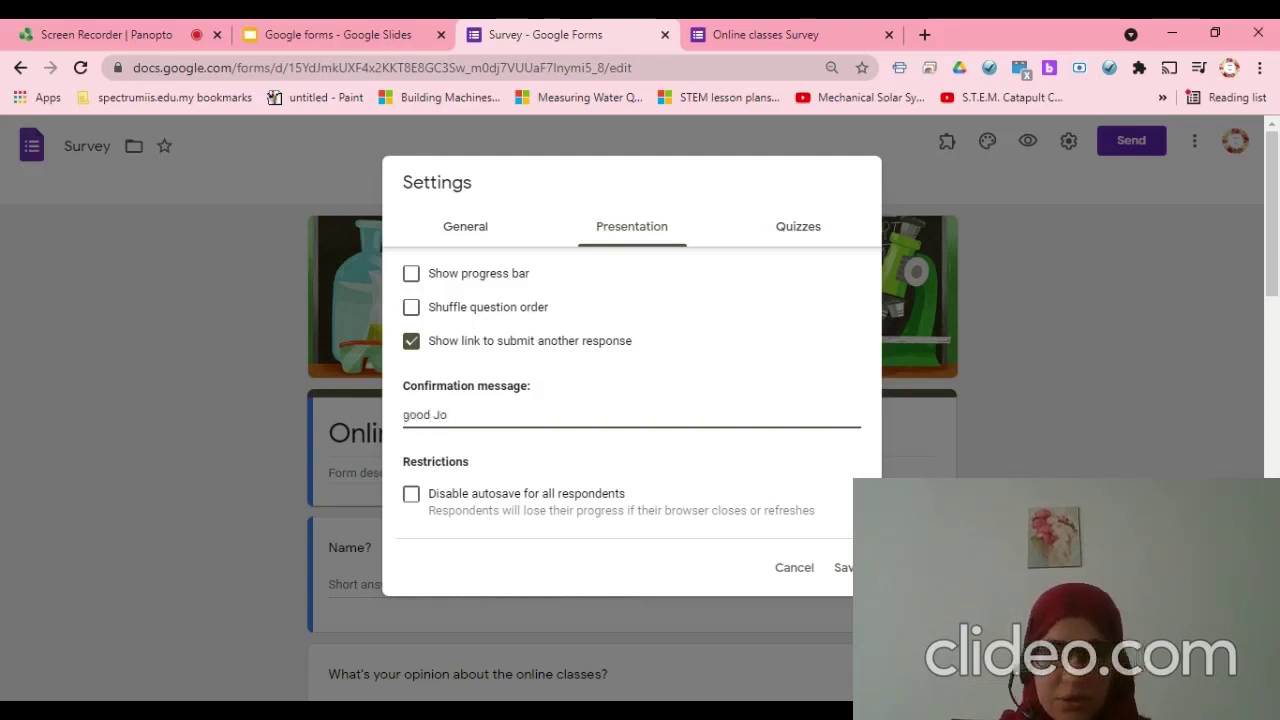
pyautogui.write('b')
pyautogui.click(836, 575)
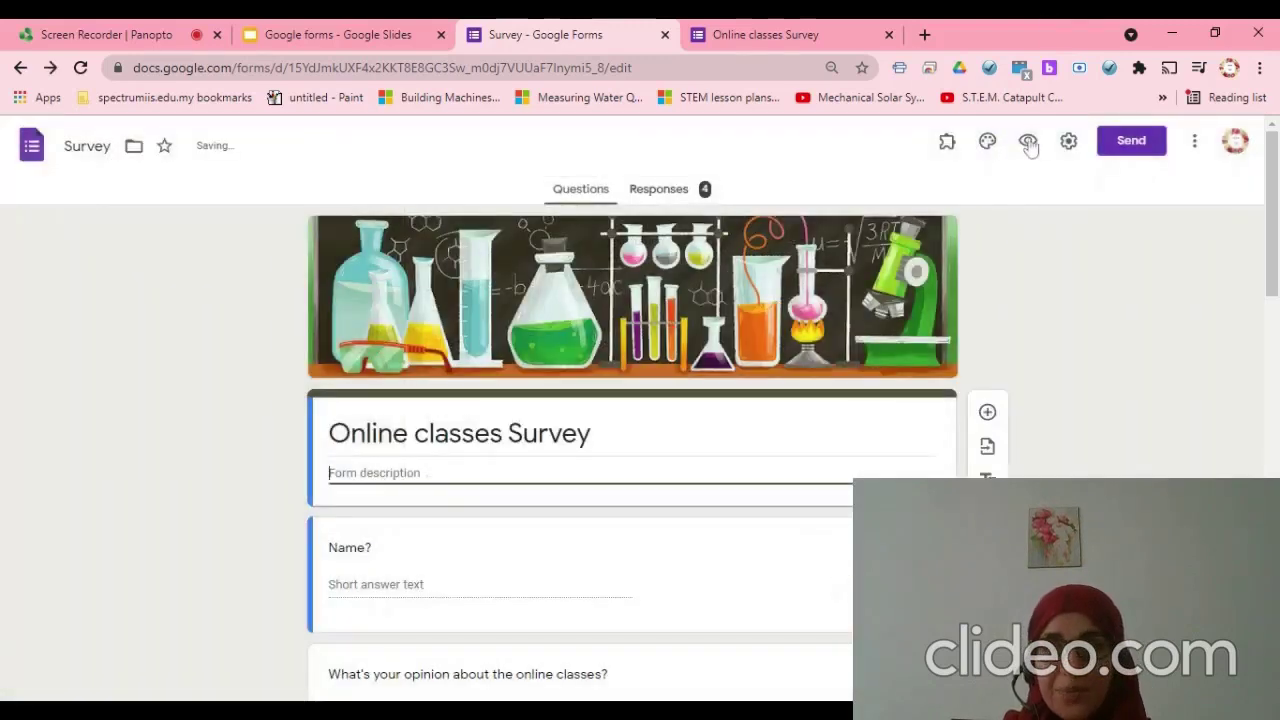
# - Preview the form and enter a respondent name and the opinion answer 'gfh'
pyautogui.click(1029, 142)
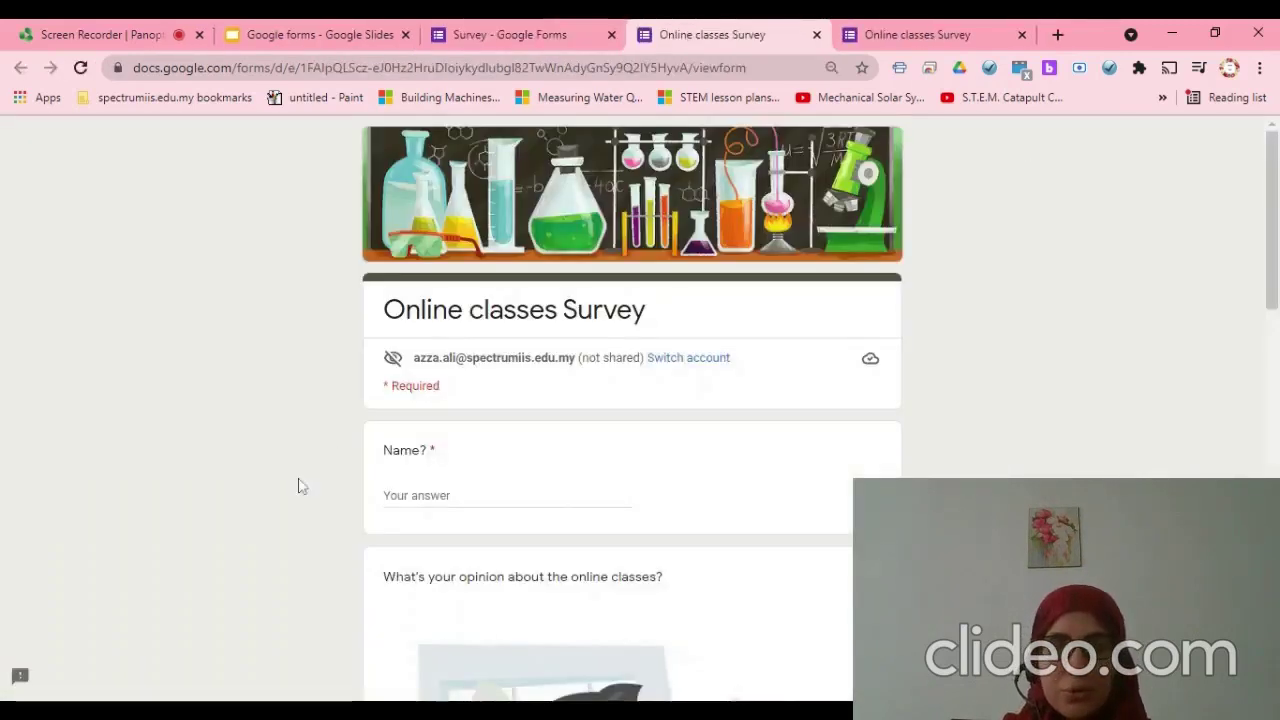
pyautogui.click(507, 496)
pyautogui.write('Azza')
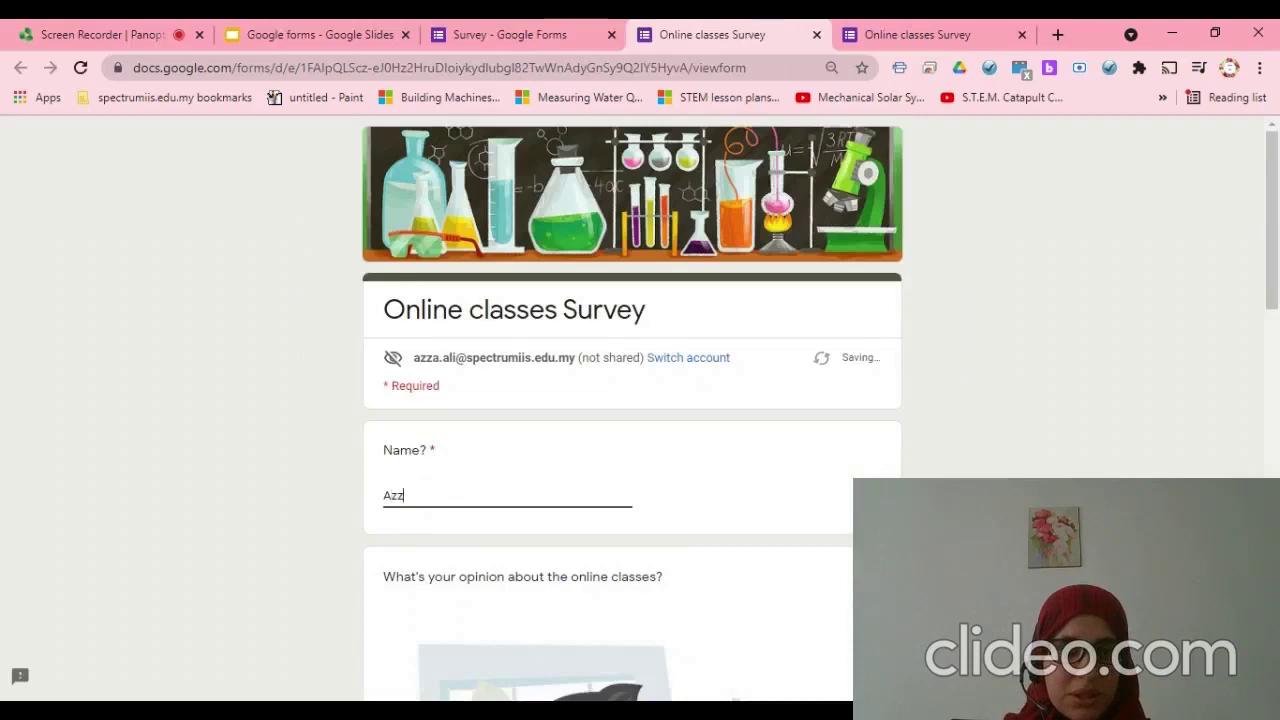
pyautogui.scroll(-3, 444, 500)
pyautogui.scroll(-3, 447, 632)
pyautogui.click(418, 565)
pyautogui.write('gfh')
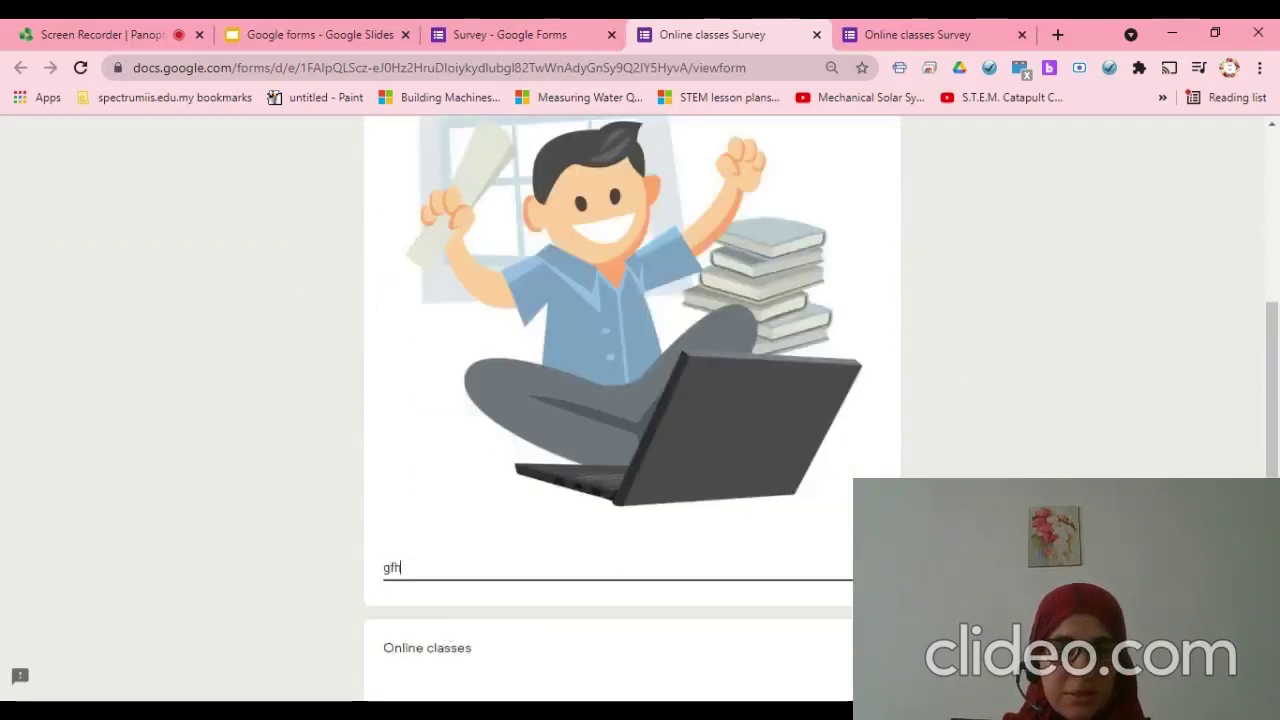
# - Tick Phone, submit to see the 'good Job' message, and return to the editor
pyautogui.scroll(-3, 418, 520)
pyautogui.scroll(-4, 418, 520)
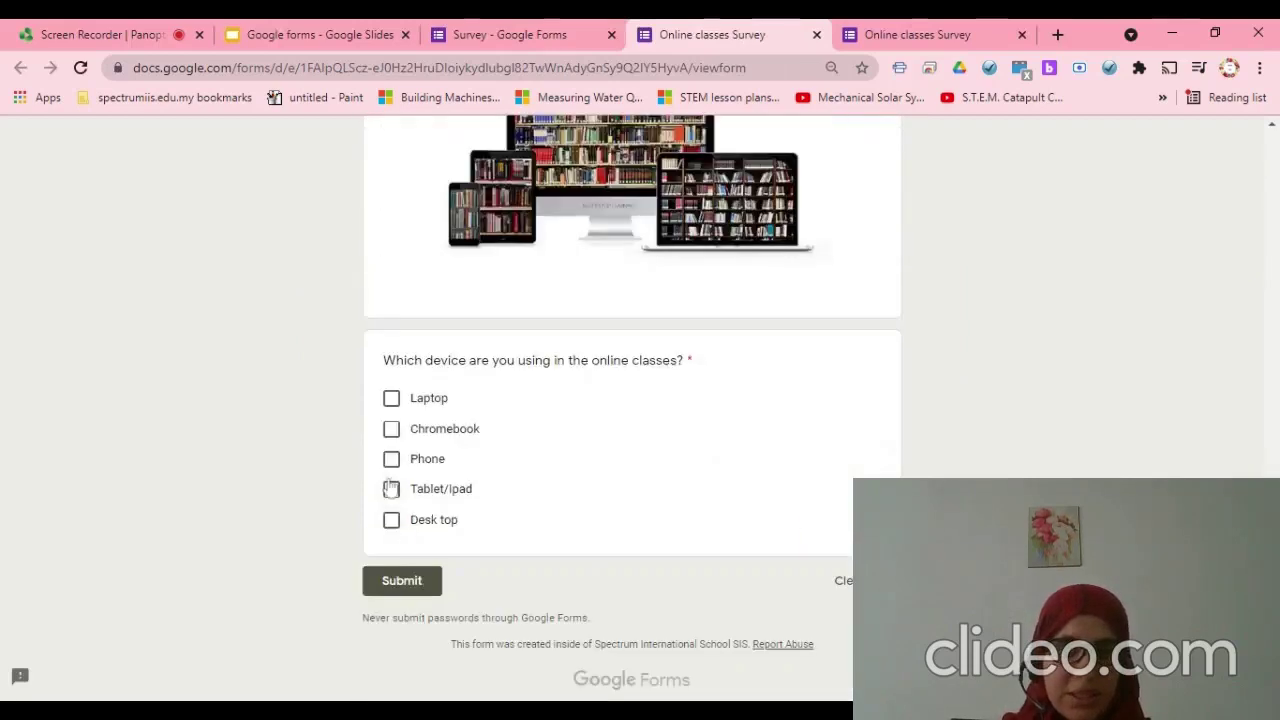
pyautogui.click(391, 459)
pyautogui.click(405, 583)
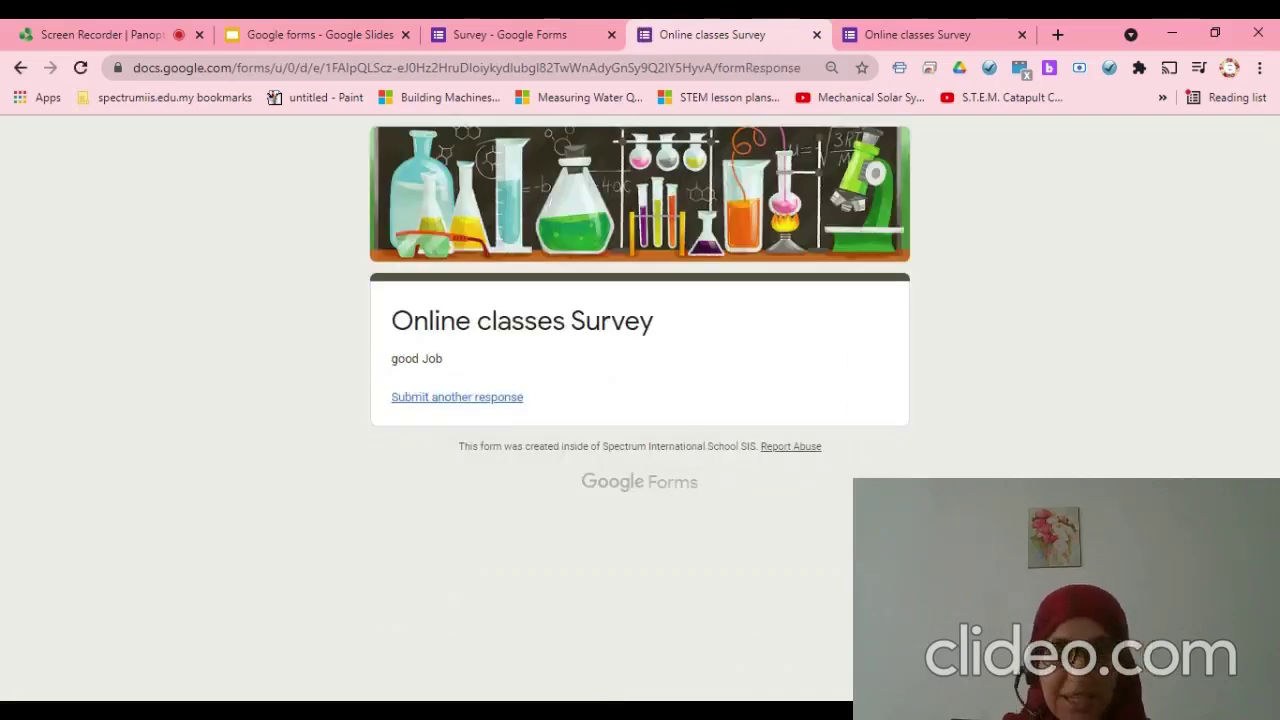
pyautogui.click(487, 28)
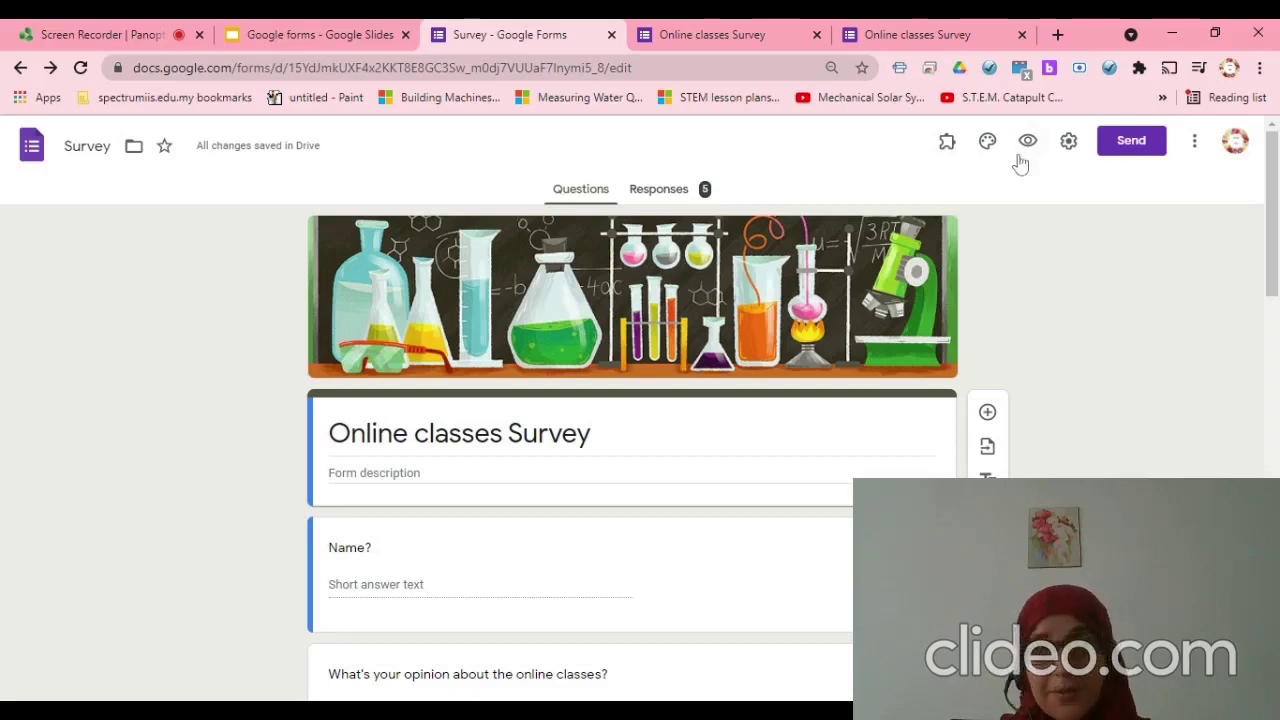
# - Verify the Presentation setting's confirmation message reads 'good Job', save, and switch to the Google Slides tab
pyautogui.click(1066, 143)
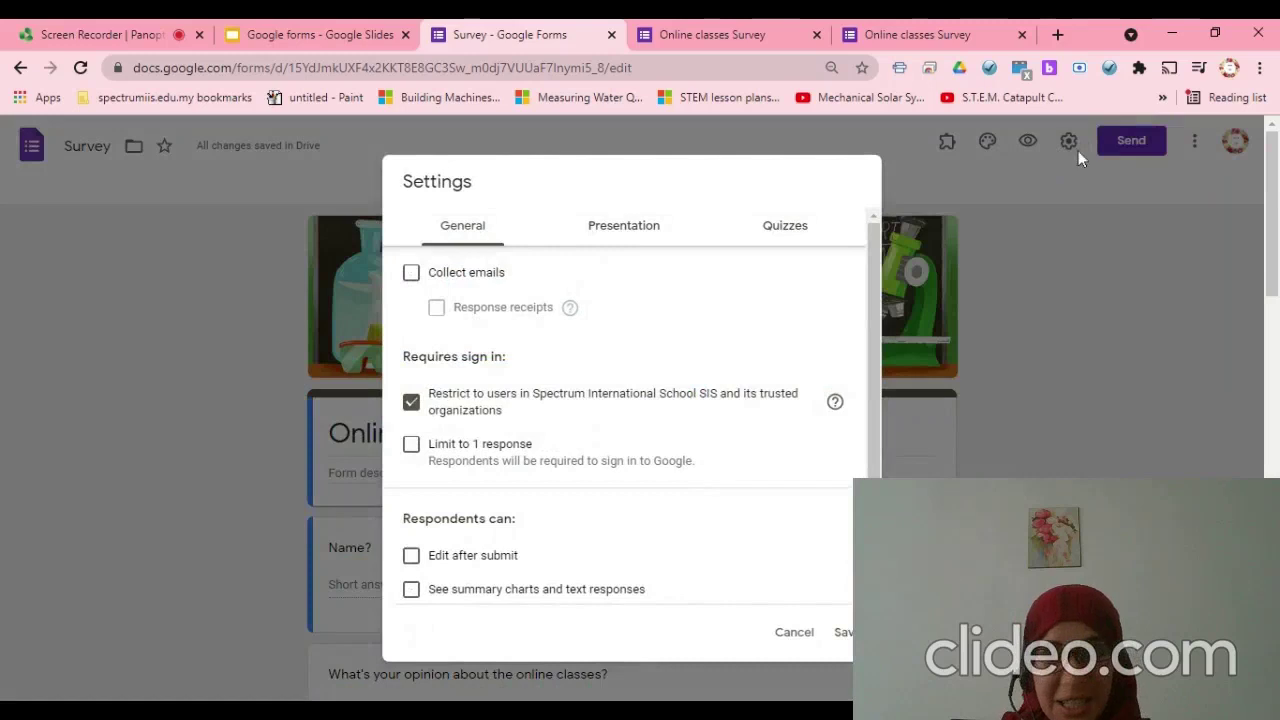
pyautogui.click(614, 240)
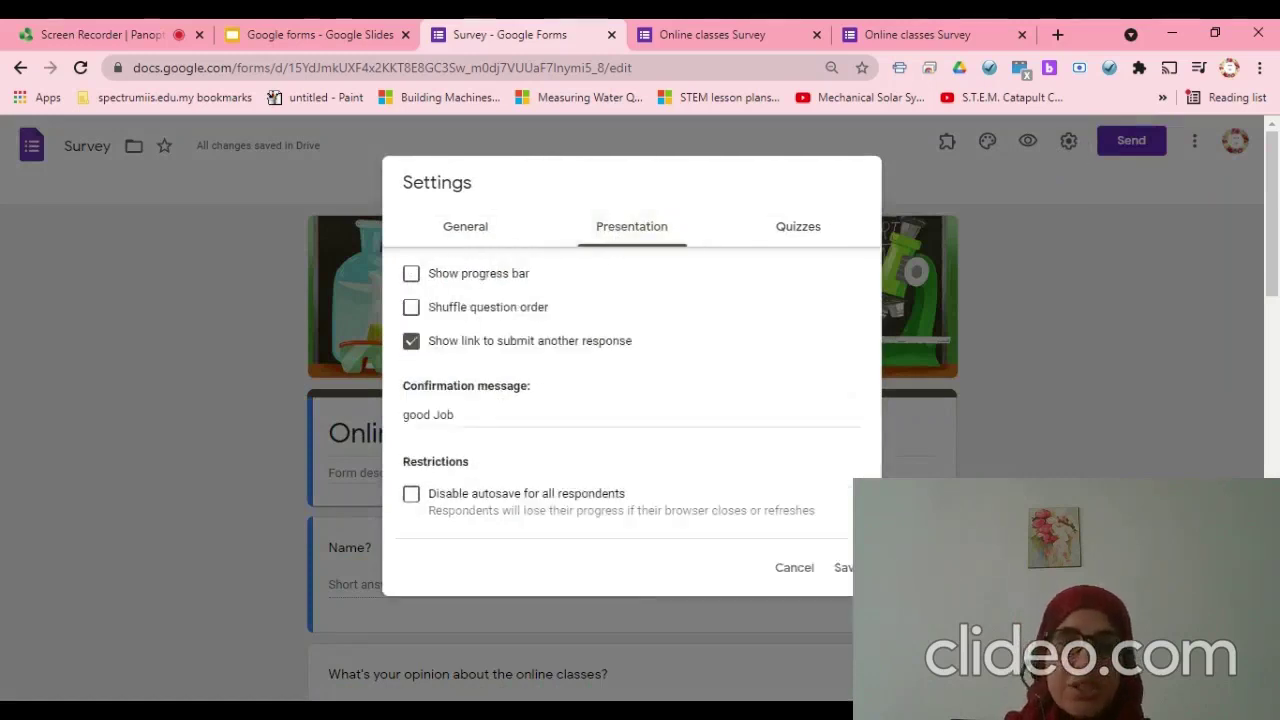
pyautogui.moveTo(403, 386); pyautogui.dragTo(532, 386)
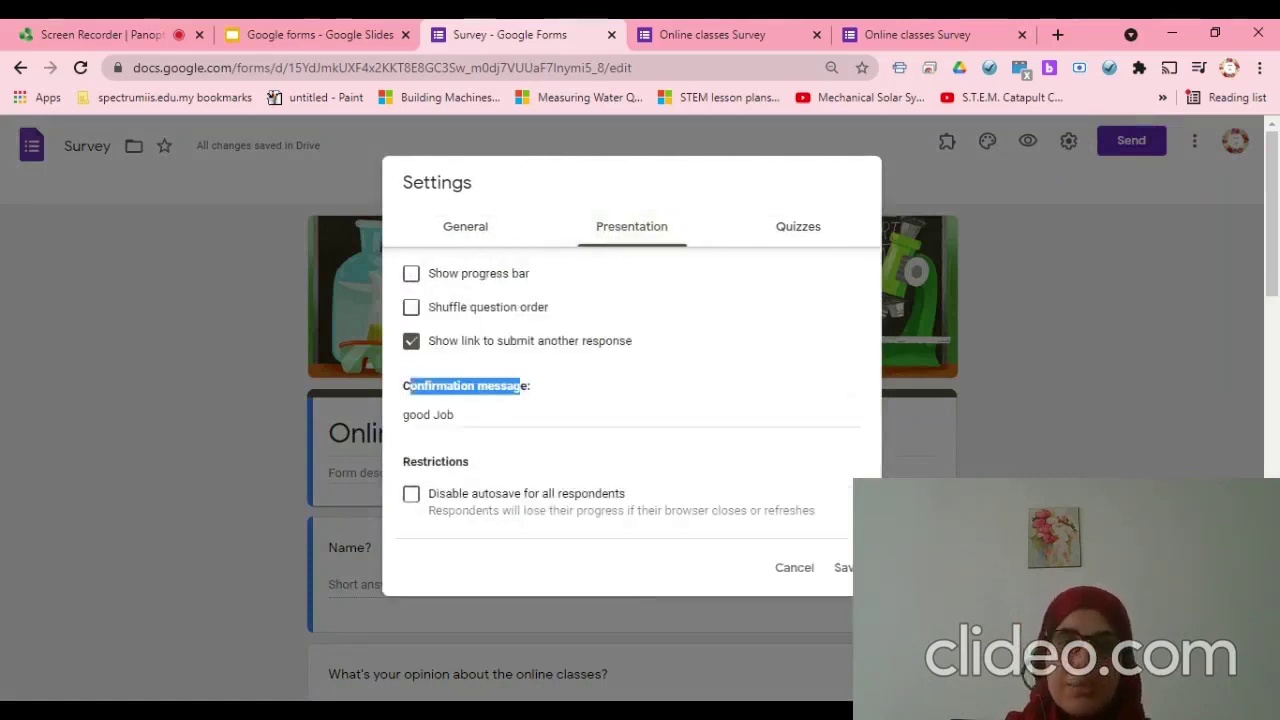
pyautogui.moveTo(403, 386); pyautogui.dragTo(454, 414)
pyautogui.click(454, 414)
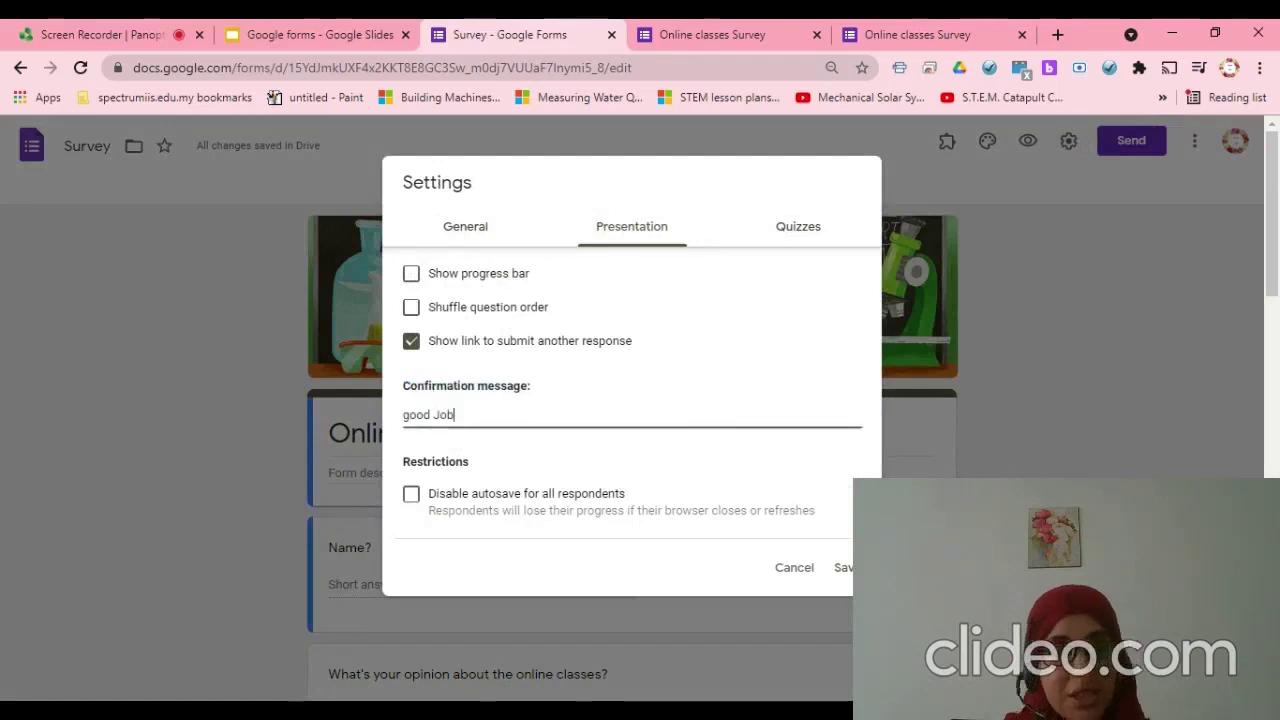
pyautogui.click(832, 577)
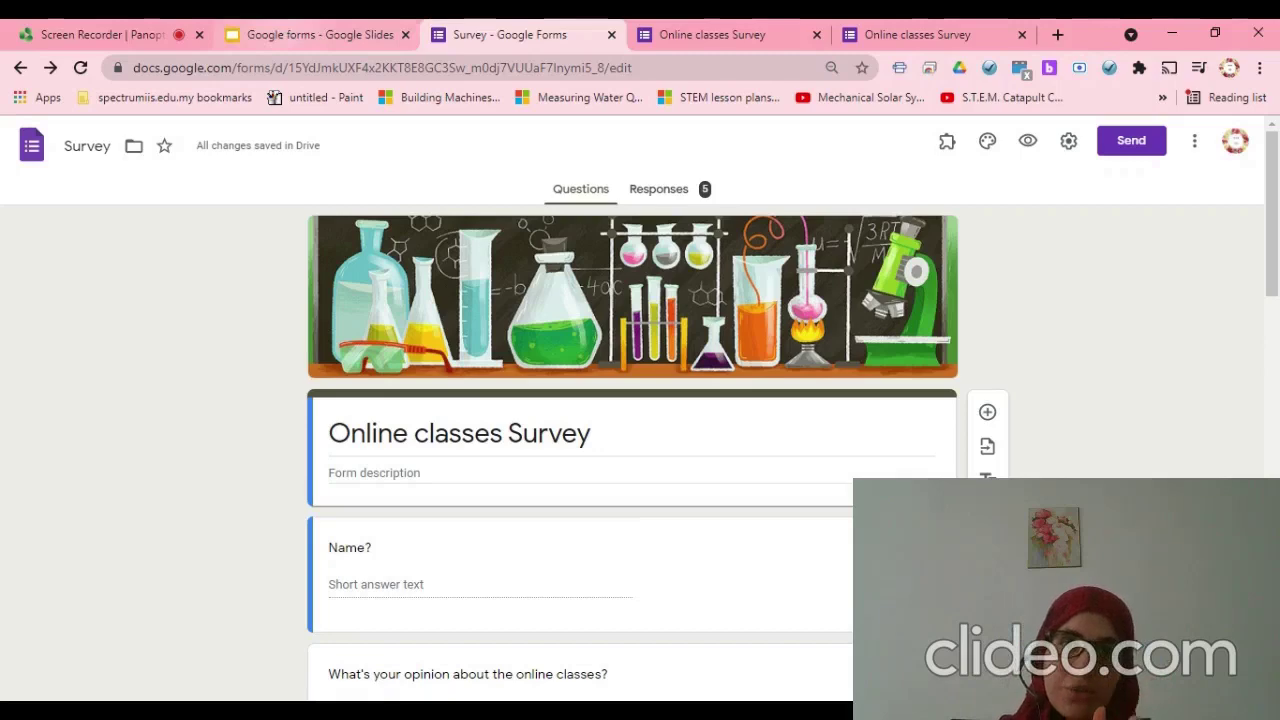
pyautogui.click(283, 34)
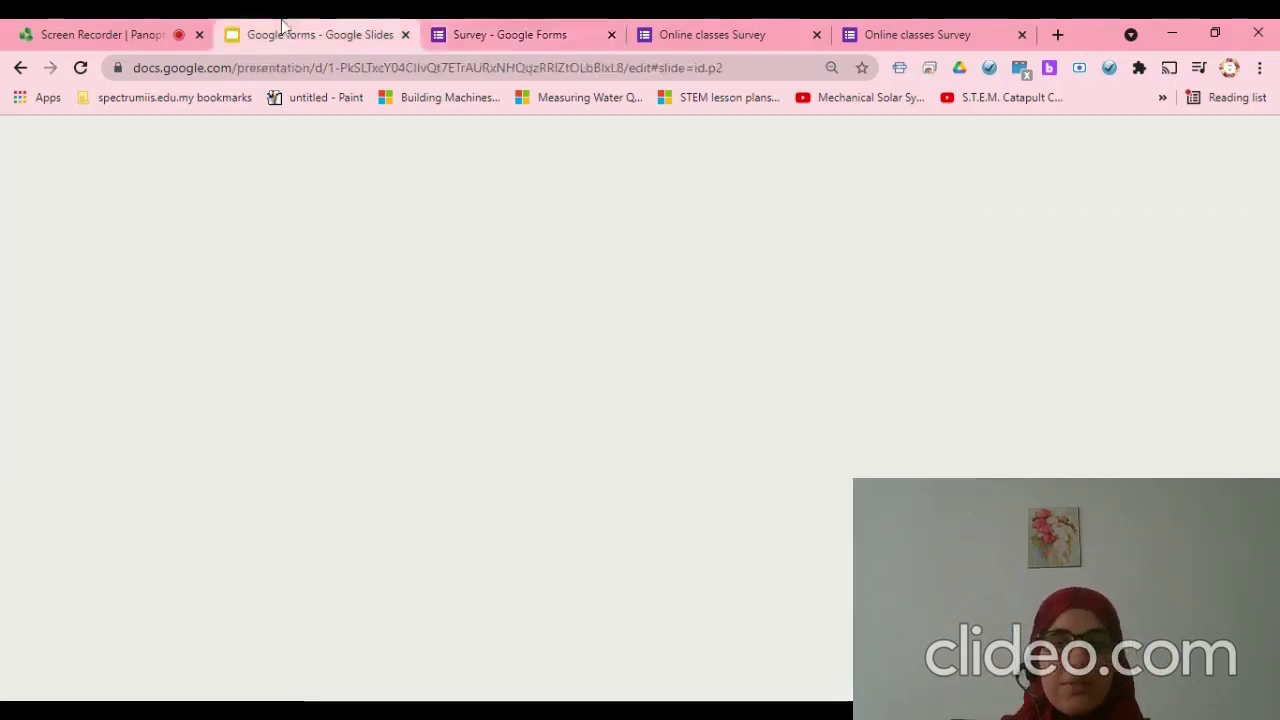